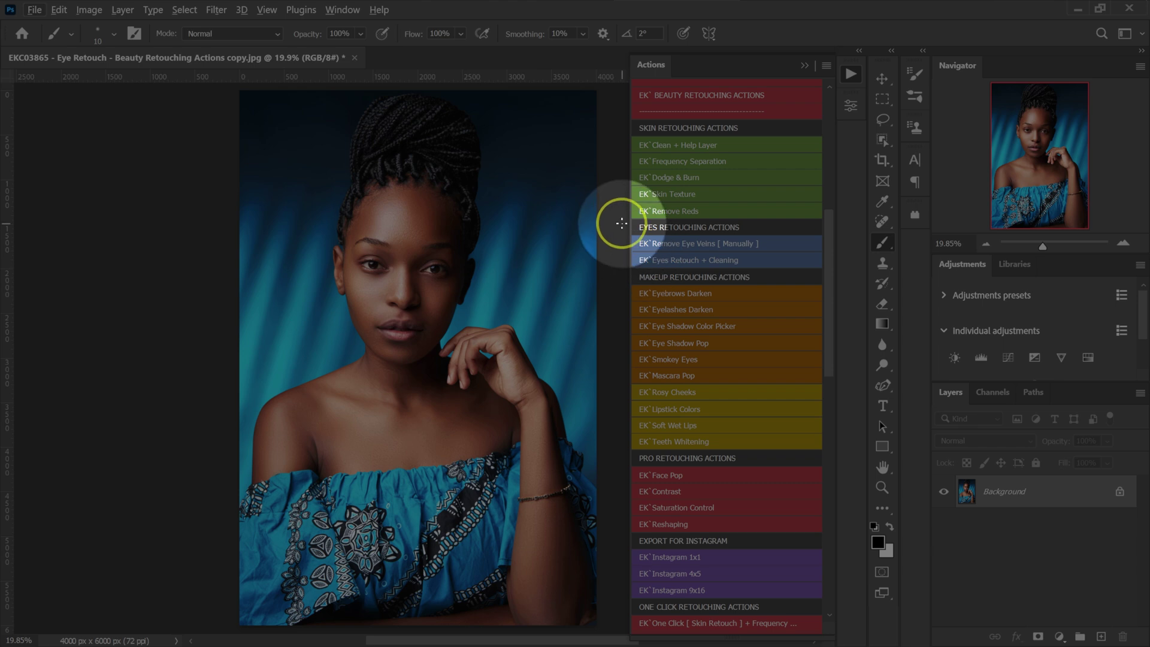
Run the EK`Eyes Retouch + Cleaning action on the portrait with both eyes in close view
{"action": "left_click", "coordinate": [743, 244]}
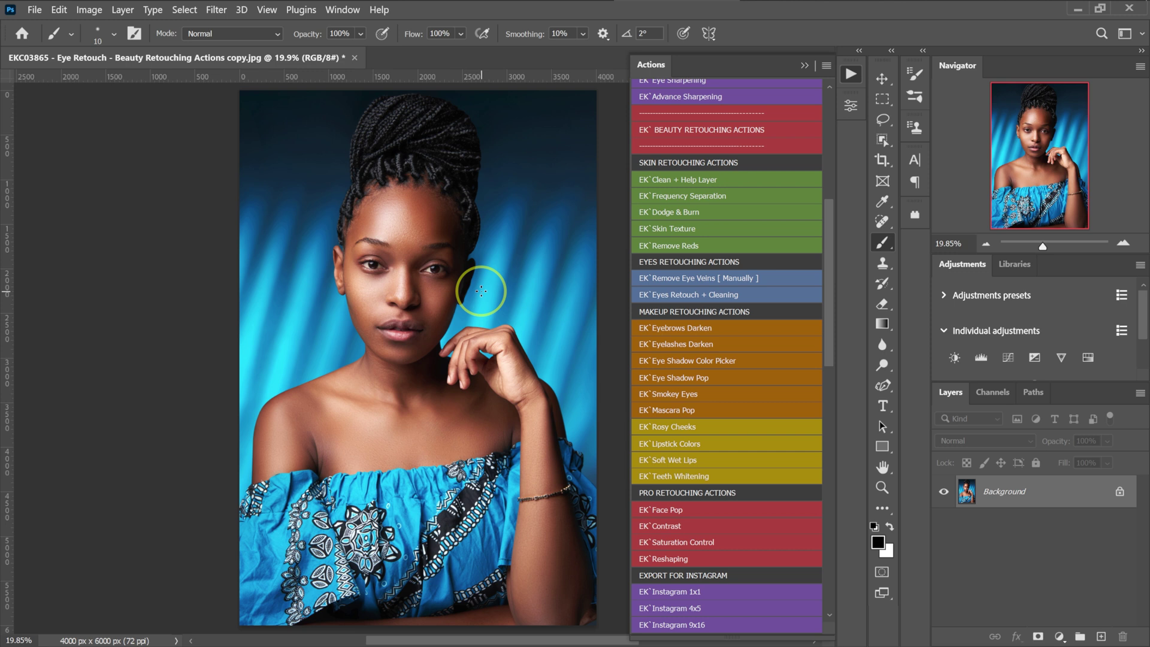
{"action": "key", "text": "ctrl+plus"}
{"action": "key", "text": "ctrl+plus"}
{"action": "key", "text": "ctrl+plus"}
{"action": "key", "text": "ctrl+plus"}
{"action": "scroll", "coordinate": [475, 219], "scroll_direction": "up", "scroll_amount": 4}
{"action": "key", "text": "ctrl+plus"}
{"action": "scroll", "coordinate": [503, 231], "scroll_direction": "up", "scroll_amount": 2}
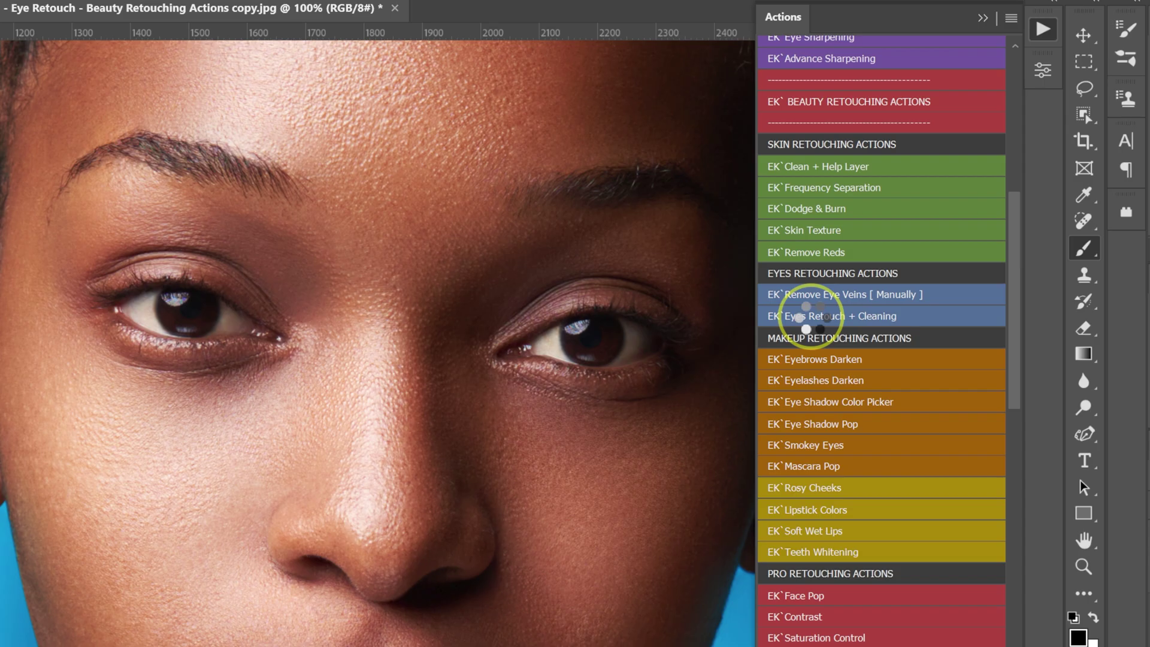
{"action": "left_click", "coordinate": [811, 318]}
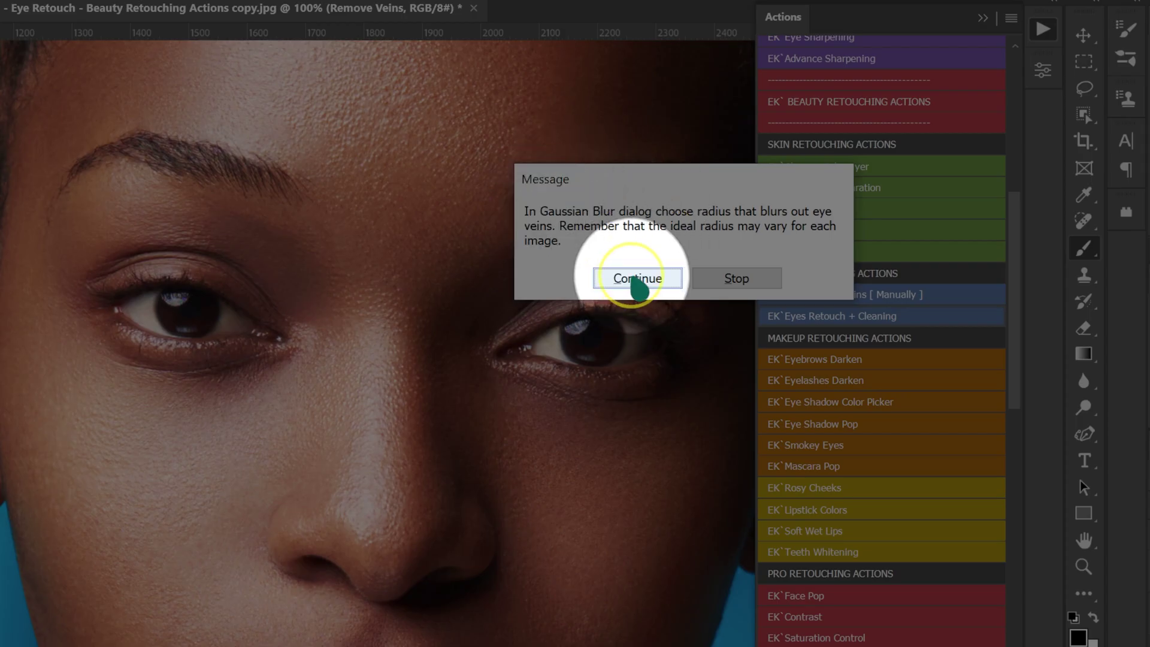
Continue the action and apply its Gaussian Blur with a radius of 2.0 pixels
{"action": "left_click", "coordinate": [632, 277]}
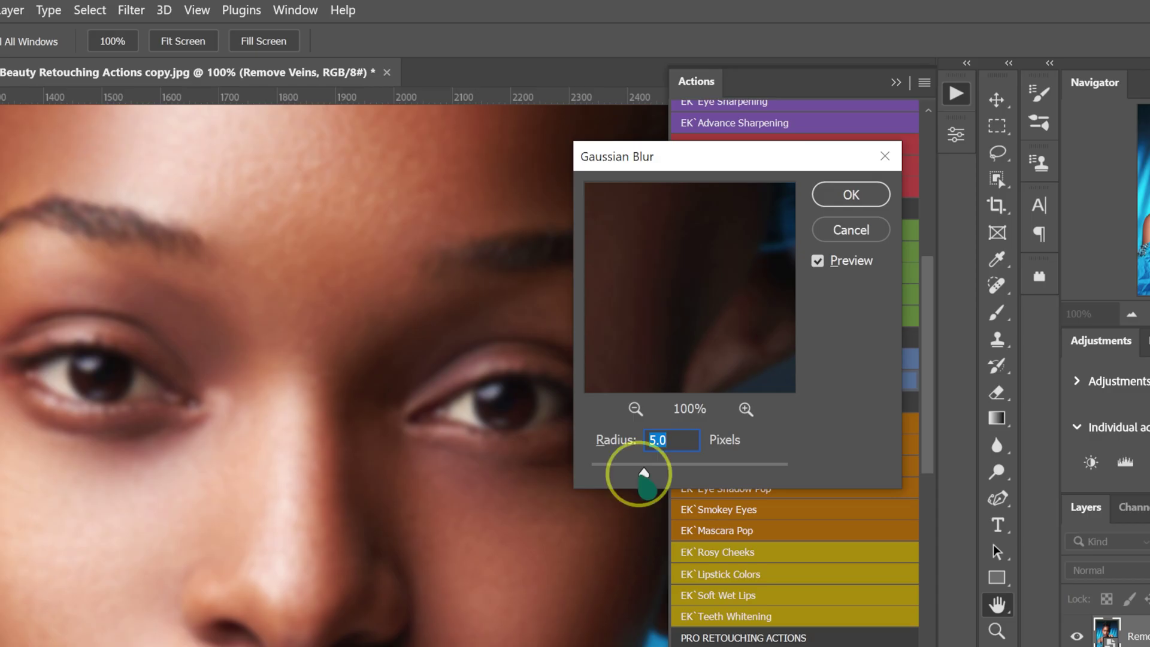
{"action": "left_click_drag", "start_coordinate": [731, 409], "coordinate": [725, 409]}
{"action": "left_click_drag", "start_coordinate": [637, 474], "coordinate": [602, 473]}
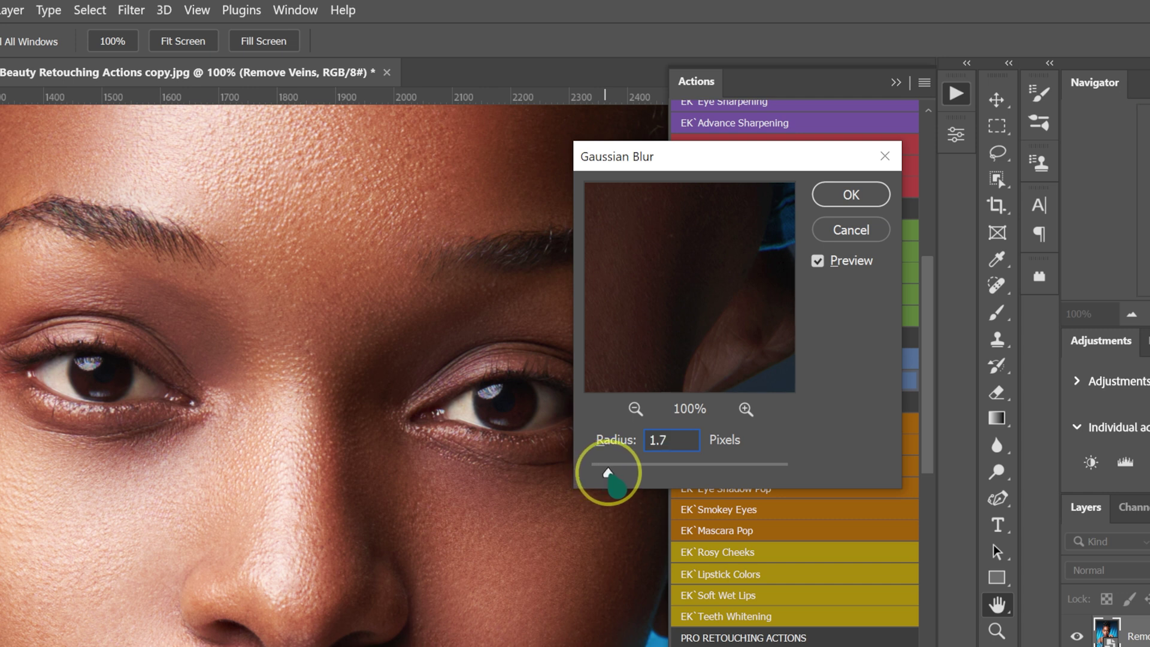
{"action": "left_click_drag", "start_coordinate": [611, 473], "coordinate": [611, 474]}
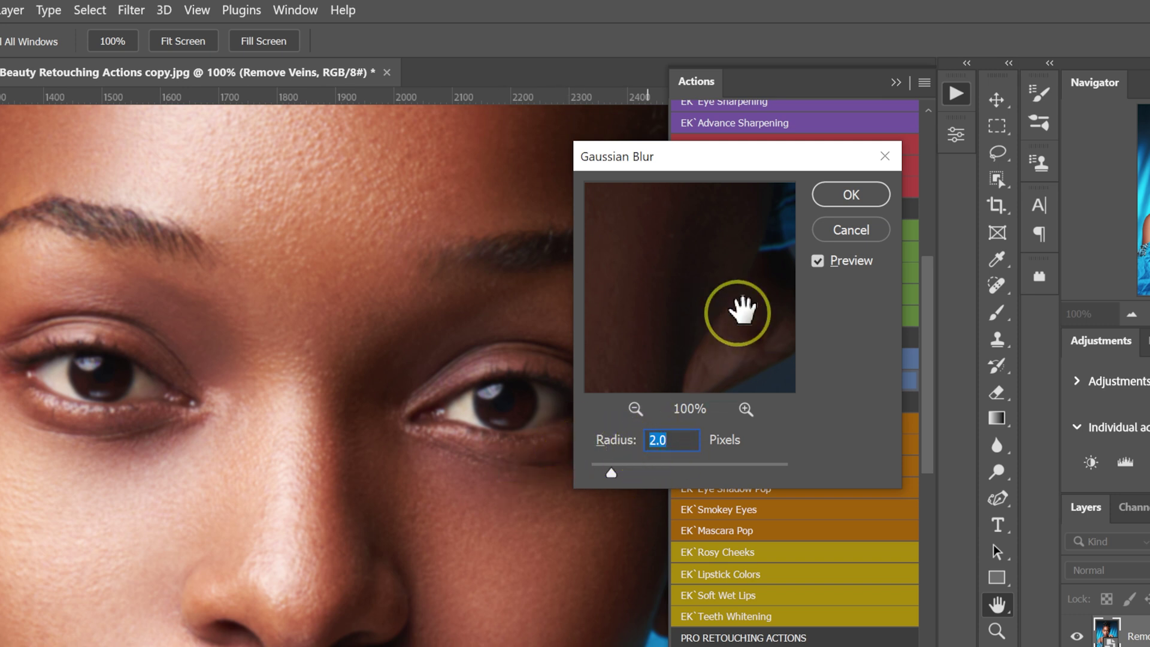
{"action": "left_click", "coordinate": [850, 195]}
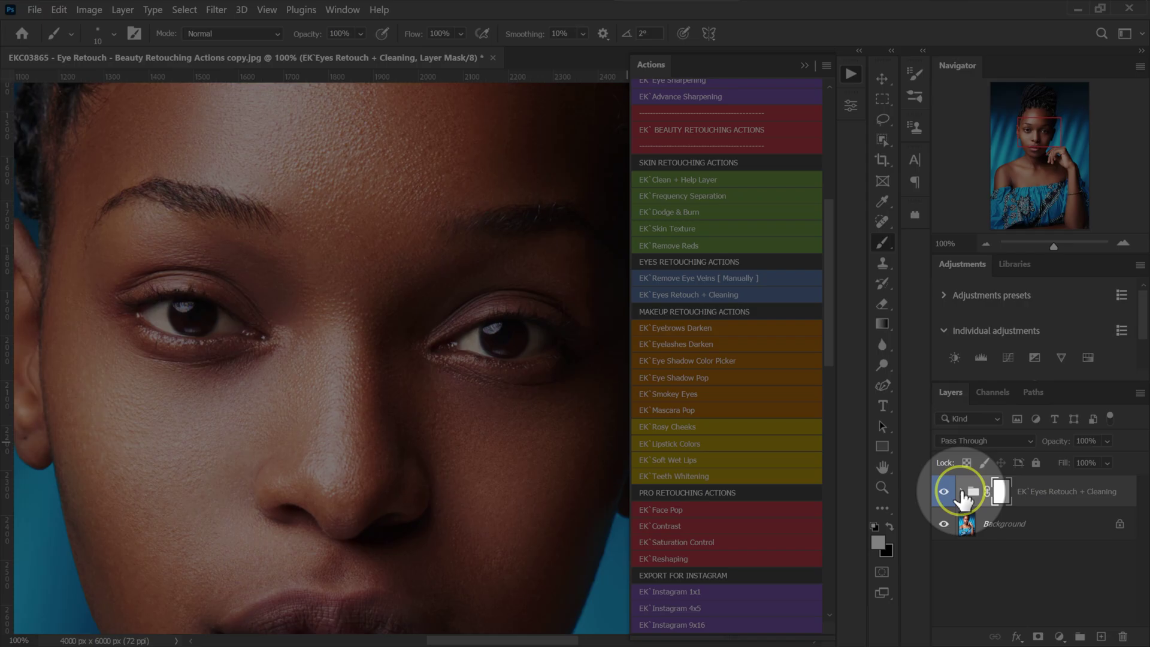
Expand the EK`Eyes Retouch + Cleaning group and target the Remove Veins [ Paint Here ] mask, with brush opacity and flow at 100%
{"action": "left_click", "coordinate": [962, 491]}
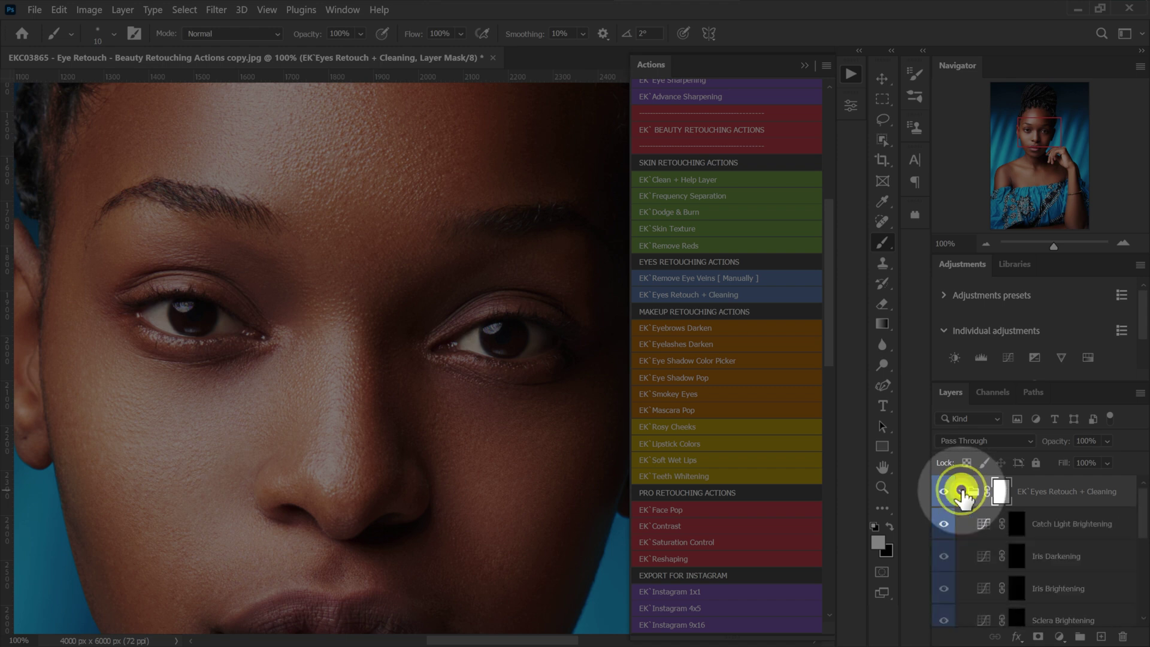
{"action": "left_click_drag", "start_coordinate": [1059, 379], "coordinate": [1054, 329]}
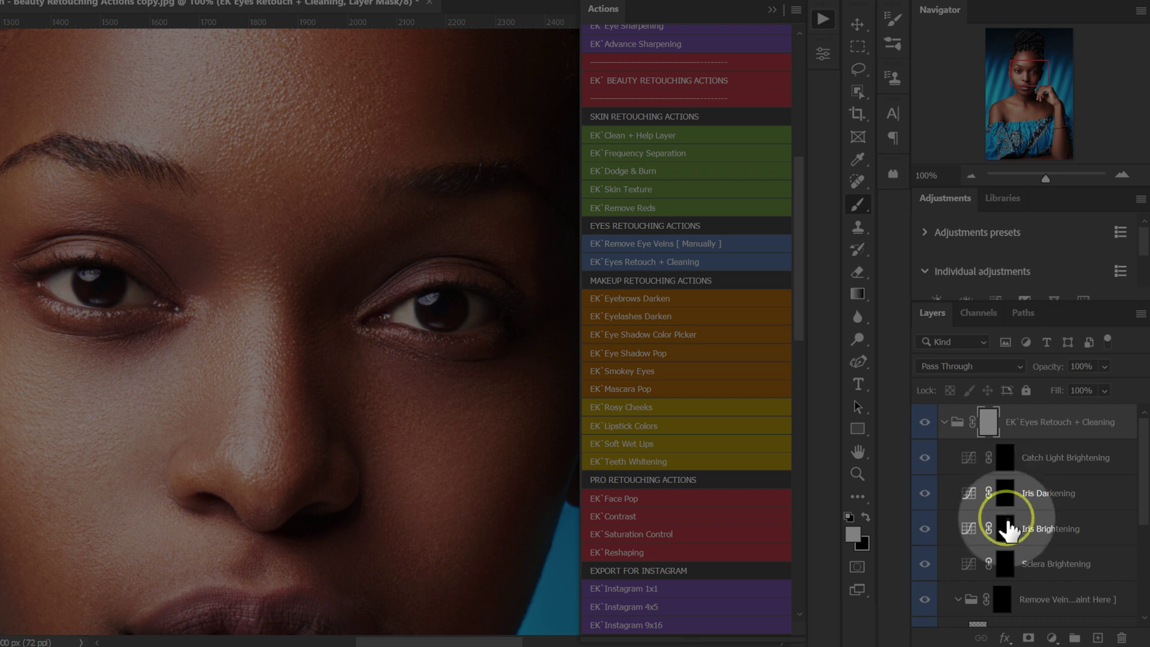
{"action": "scroll", "coordinate": [1008, 510], "scroll_direction": "down", "scroll_amount": 2}
{"action": "left_click", "coordinate": [1004, 530]}
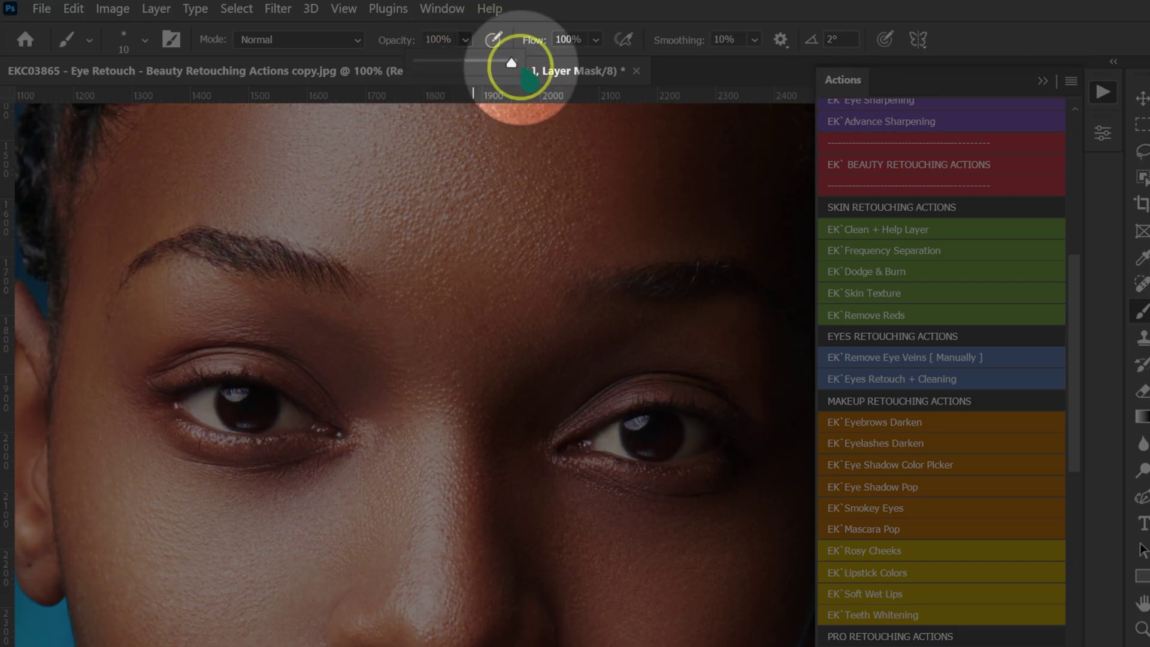
{"action": "left_click", "coordinate": [595, 39]}
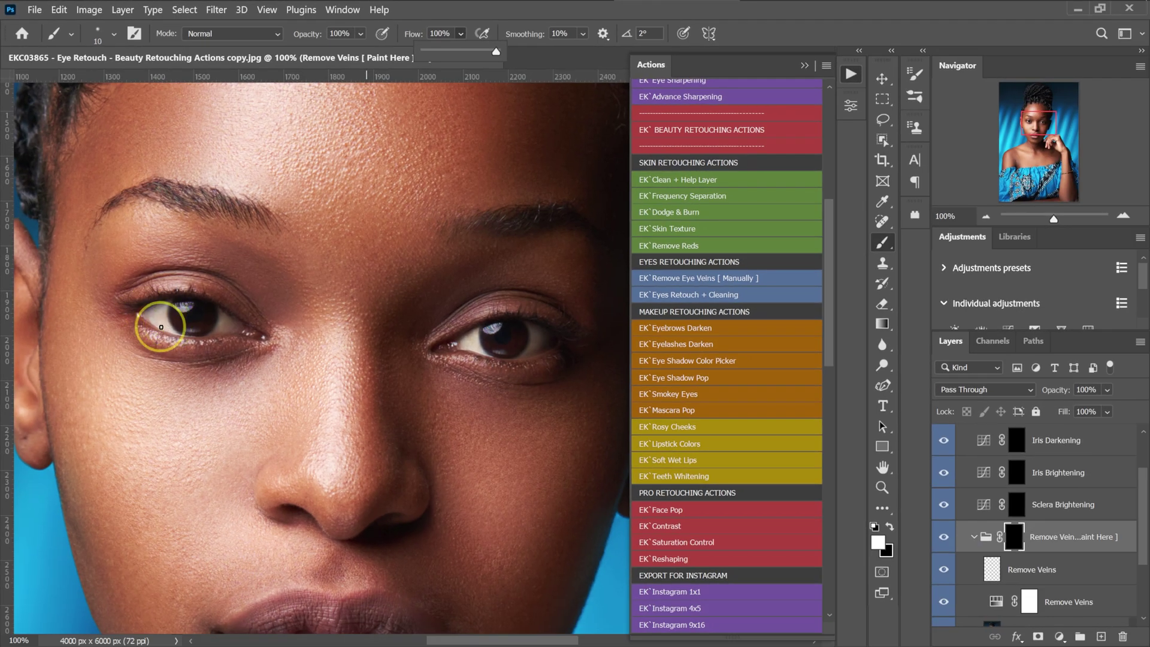
Paint white over the whites of both eyes on the Remove Veins [ Paint Here ] mask with a 20 px brush
{"action": "key", "text": "ctrl+plus"}
{"action": "left_click_drag", "start_coordinate": [496, 638], "coordinate": [451, 638]}
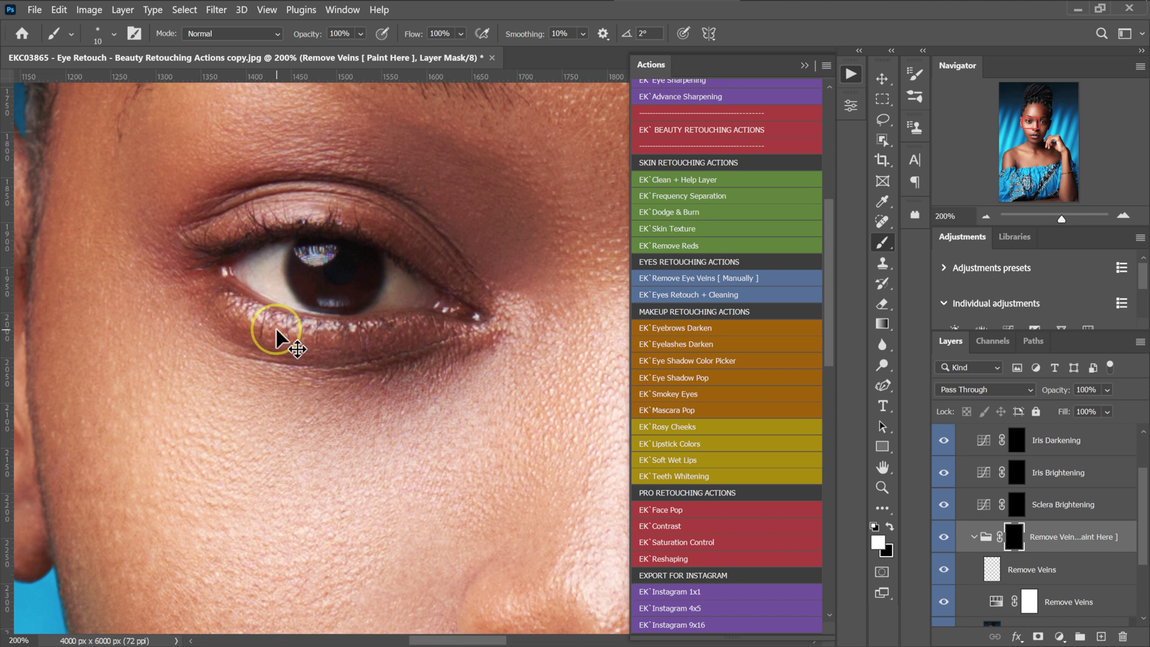
{"action": "key", "text": "ctrl+plus"}
{"action": "key", "text": "bracketright"}
{"action": "mouse_move", "coordinate": [157, 228]}
{"action": "left_mouse_down"}
{"action": "mouse_move", "coordinate": [210, 248]}
{"action": "mouse_move", "coordinate": [209, 193]}
{"action": "mouse_move", "coordinate": [179, 206]}
{"action": "mouse_move", "coordinate": [224, 187]}
{"action": "left_mouse_up"}
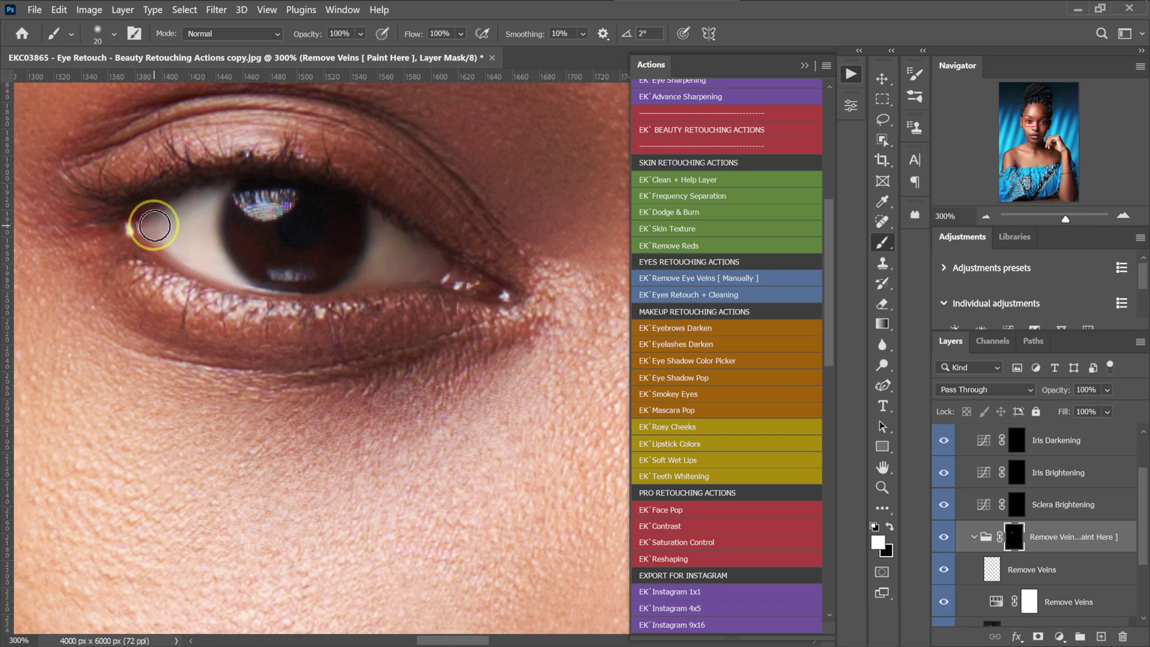
{"action": "left_click_drag", "start_coordinate": [1026, 119], "coordinate": [1040, 123]}
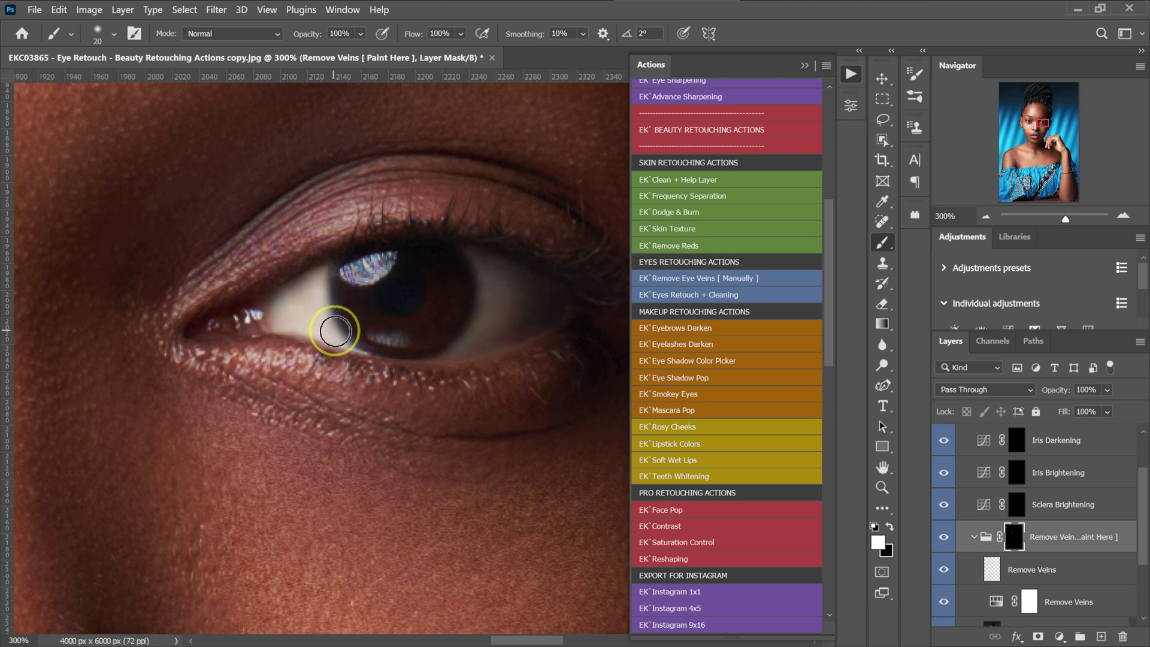
Paint white over the whites of both eyes on the Sclera Brightening layer's mask
{"action": "scroll", "coordinate": [953, 455], "scroll_direction": "up", "scroll_amount": 2}
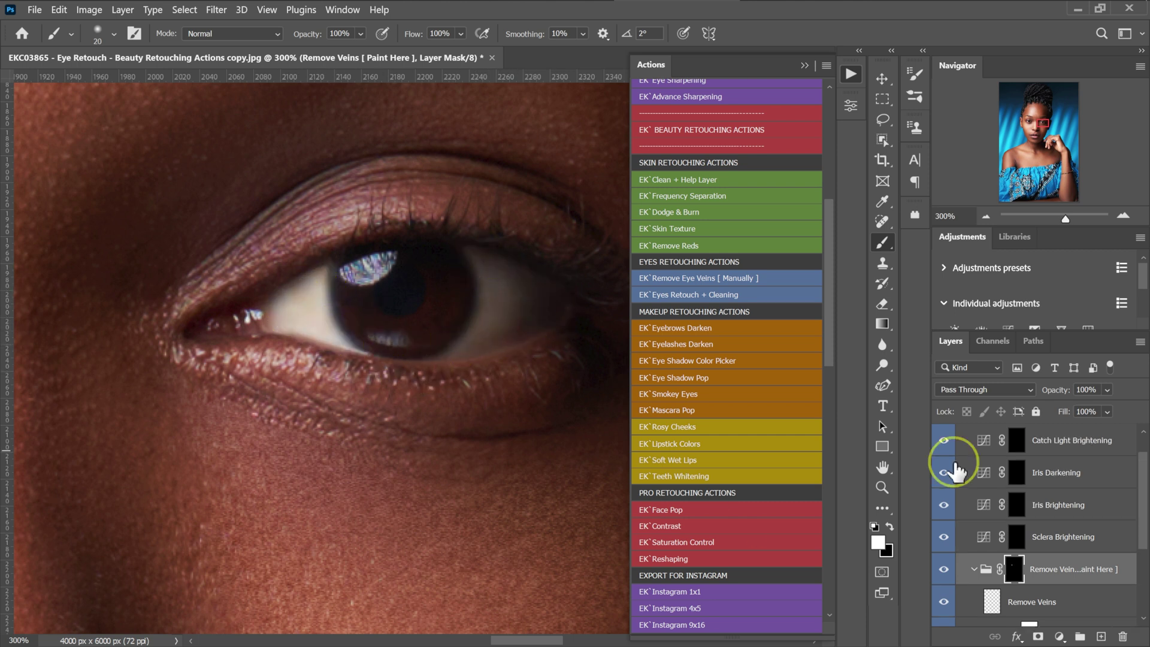
{"action": "scroll", "coordinate": [958, 473], "scroll_direction": "down", "scroll_amount": 2}
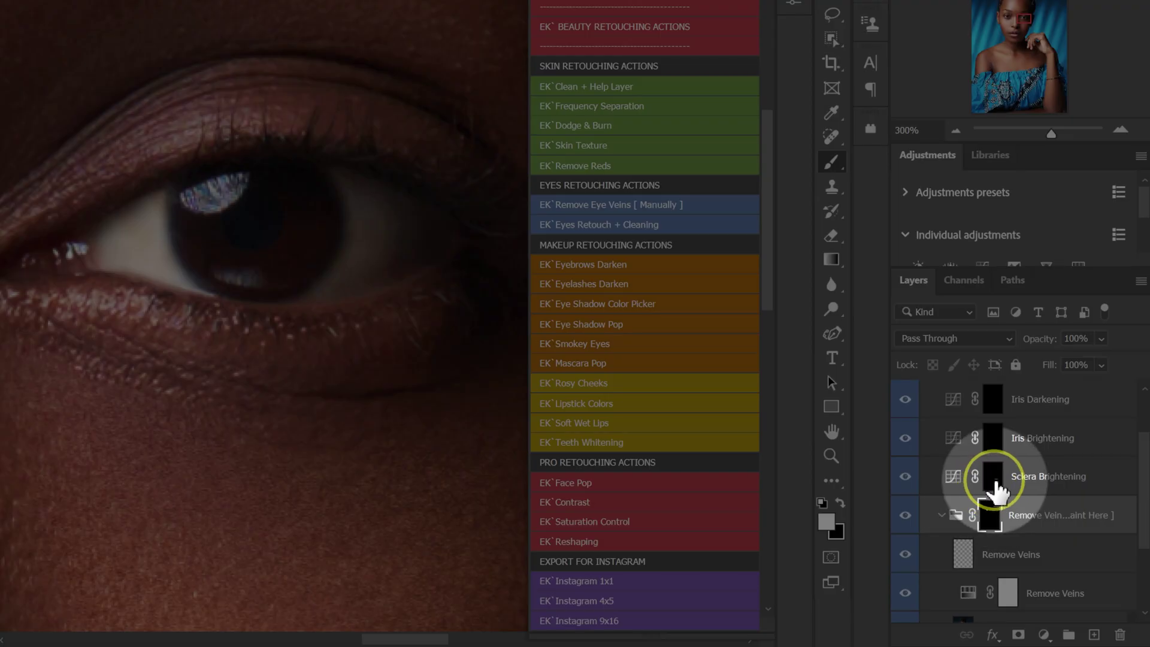
{"action": "left_click", "coordinate": [1050, 482]}
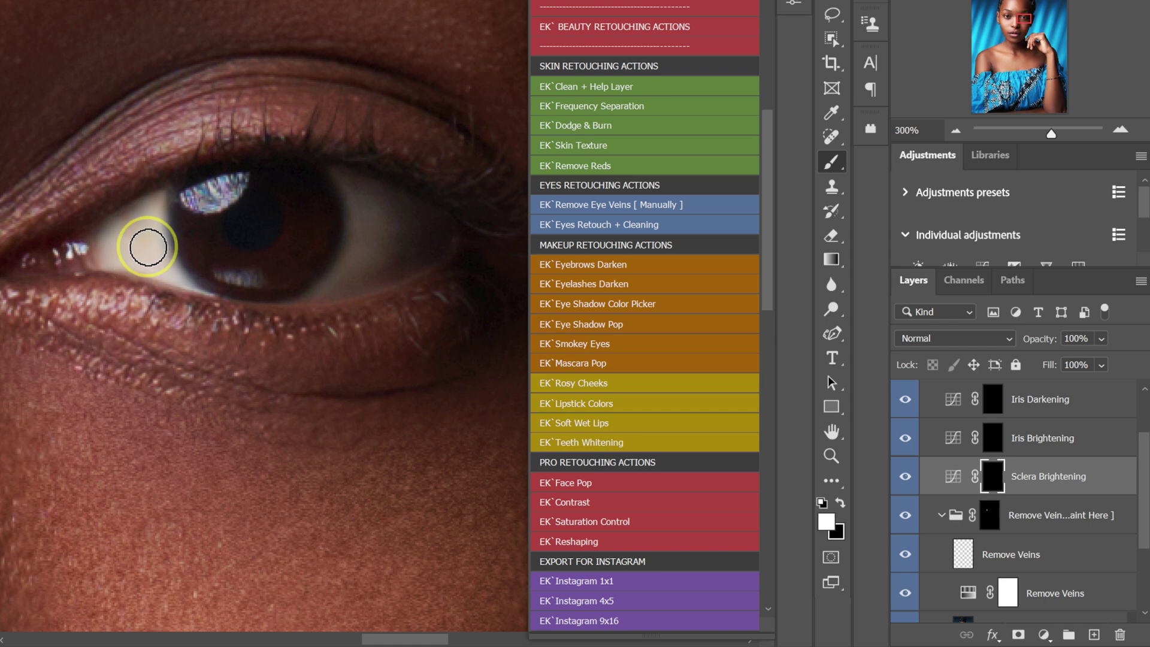
{"action": "mouse_move", "coordinate": [146, 240]}
{"action": "left_mouse_down"}
{"action": "mouse_move", "coordinate": [146, 252]}
{"action": "mouse_move", "coordinate": [146, 213]}
{"action": "mouse_move", "coordinate": [114, 221]}
{"action": "mouse_move", "coordinate": [150, 258]}
{"action": "left_mouse_up"}
{"action": "mouse_move", "coordinate": [344, 277]}
{"action": "left_mouse_down"}
{"action": "mouse_move", "coordinate": [422, 247]}
{"action": "mouse_move", "coordinate": [375, 238]}
{"action": "mouse_move", "coordinate": [340, 180]}
{"action": "left_mouse_up"}
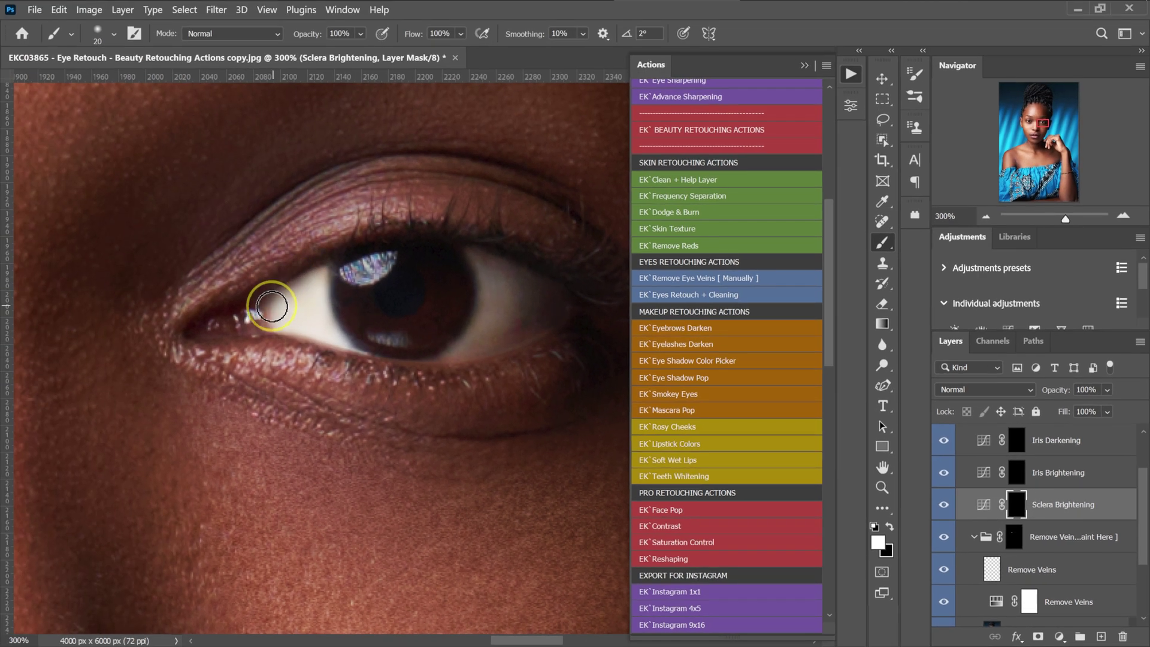
{"action": "left_click", "coordinate": [1032, 129]}
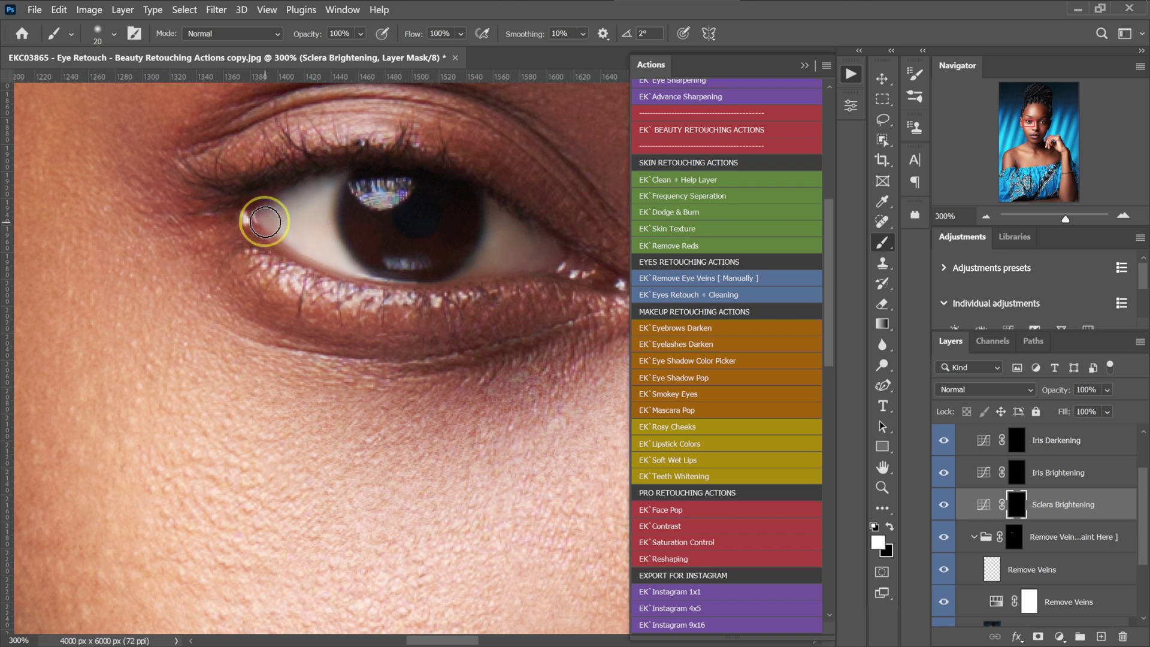
{"action": "mouse_move", "coordinate": [343, 272]}
{"action": "left_mouse_down"}
{"action": "mouse_move", "coordinate": [326, 182]}
{"action": "mouse_move", "coordinate": [276, 212]}
{"action": "mouse_move", "coordinate": [359, 218]}
{"action": "left_mouse_up"}
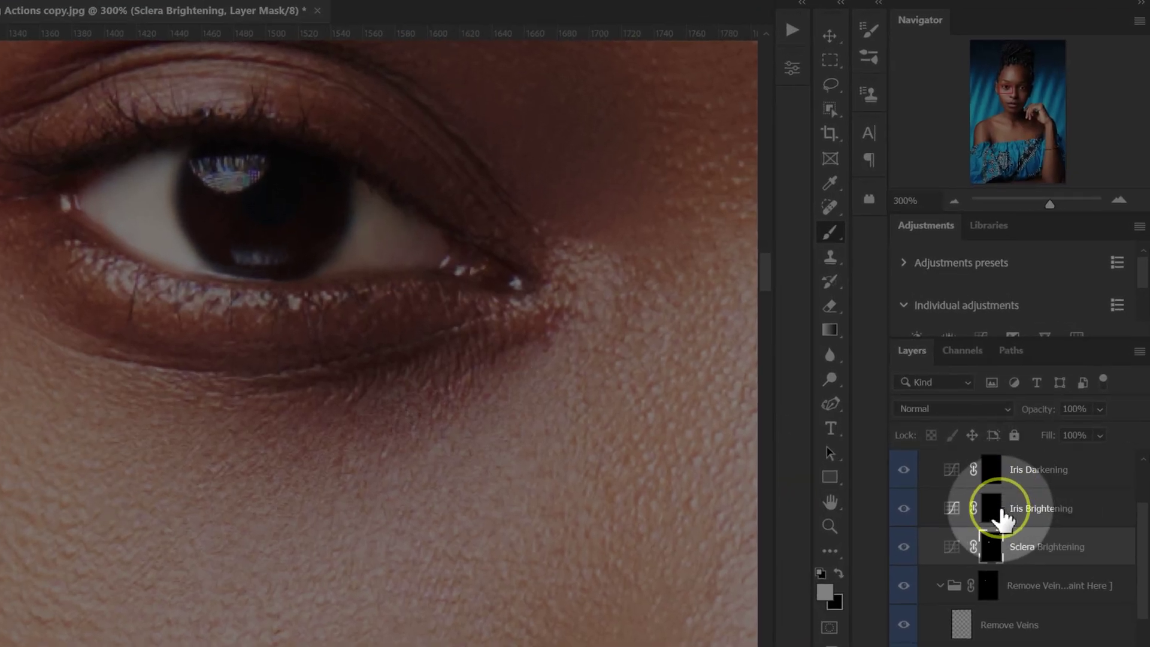
Paint white over the irises of both eyes on the Iris Brightening layer's mask
{"action": "left_click", "coordinate": [994, 509]}
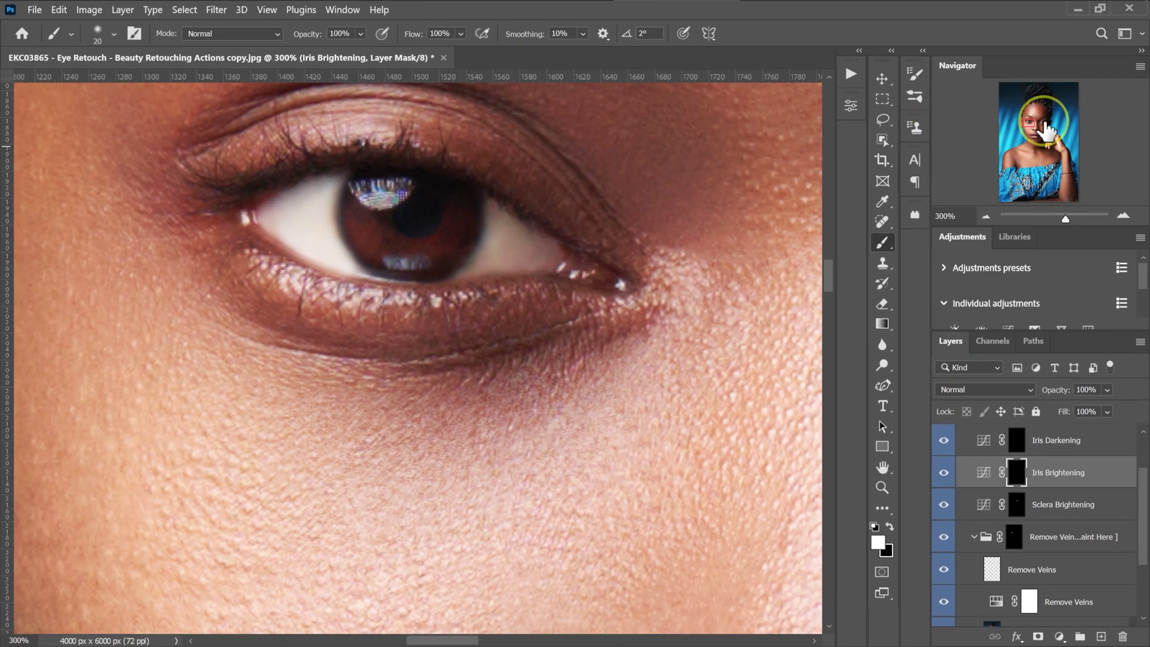
{"action": "left_click", "coordinate": [1046, 128]}
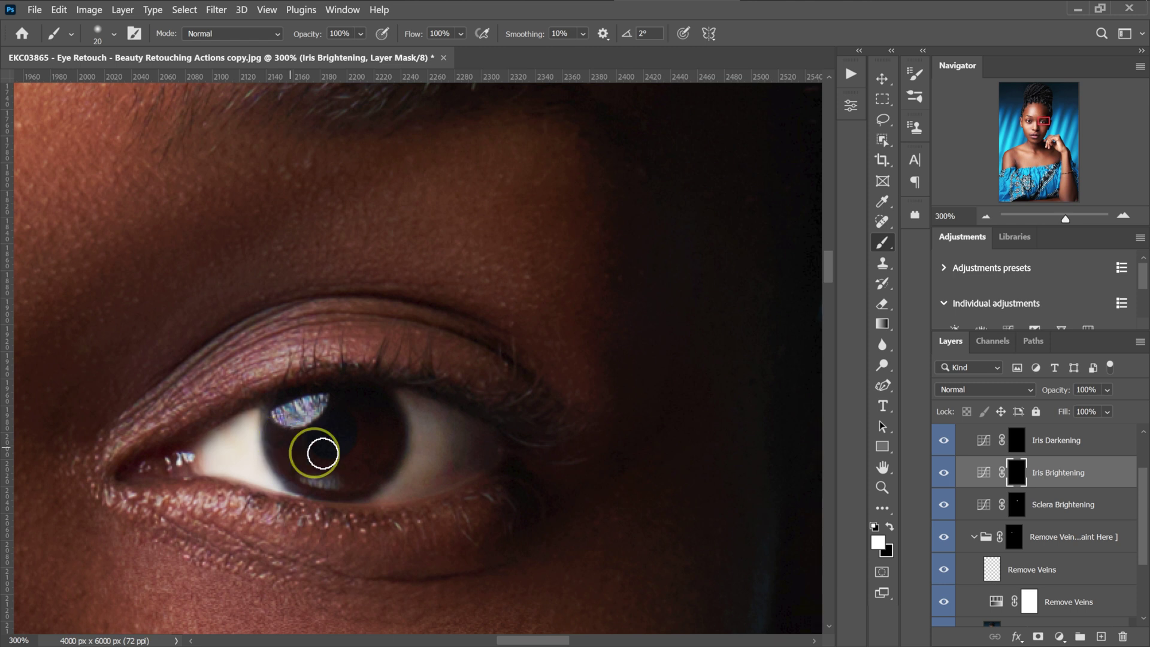
{"action": "mouse_move", "coordinate": [374, 423]}
{"action": "left_mouse_down"}
{"action": "mouse_move", "coordinate": [344, 463]}
{"action": "mouse_move", "coordinate": [309, 460]}
{"action": "mouse_move", "coordinate": [290, 439]}
{"action": "mouse_move", "coordinate": [284, 449]}
{"action": "mouse_move", "coordinate": [338, 472]}
{"action": "mouse_move", "coordinate": [376, 418]}
{"action": "mouse_move", "coordinate": [339, 464]}
{"action": "left_mouse_up"}
{"action": "left_click", "coordinate": [412, 440]}
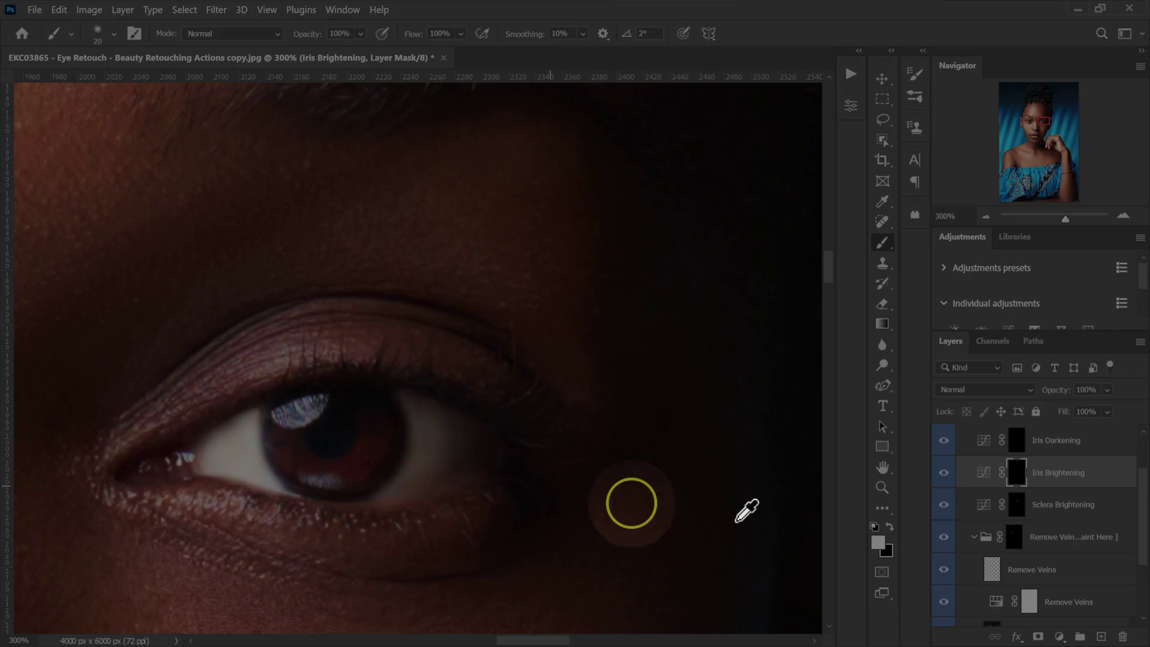
Paint white around the iris edges of both eyes on the Iris Darkening layer's mask with a 25 px brush
{"action": "scroll", "coordinate": [1014, 485], "scroll_direction": "up", "scroll_amount": 2}
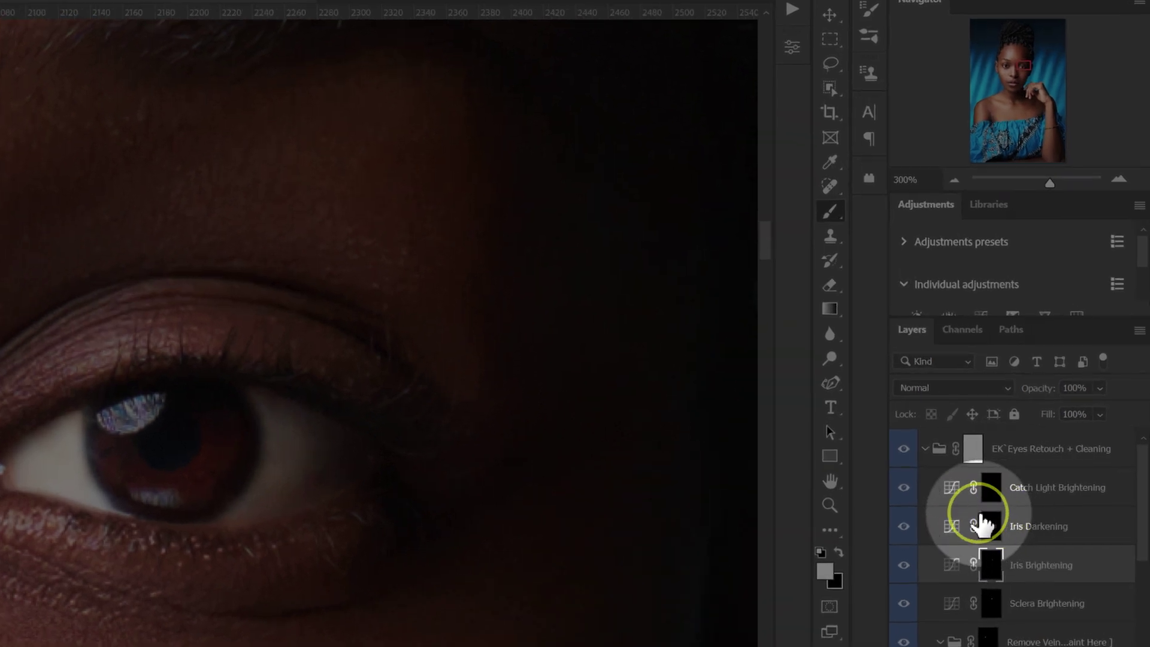
{"action": "left_click", "coordinate": [992, 526]}
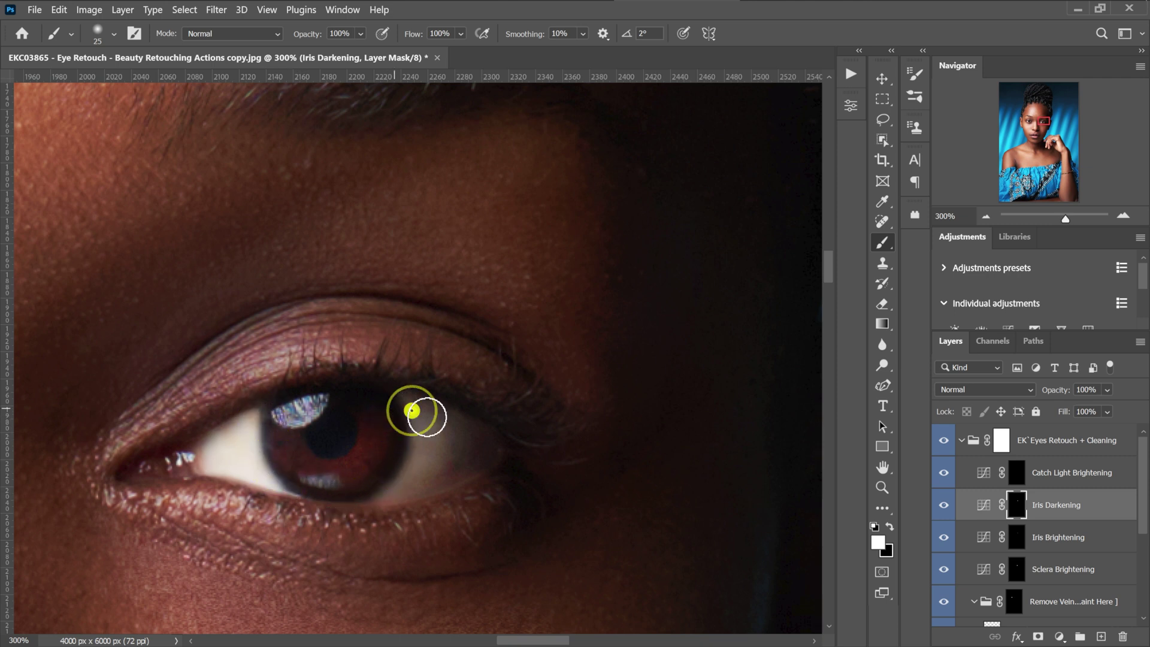
{"action": "left_click", "coordinate": [1028, 133]}
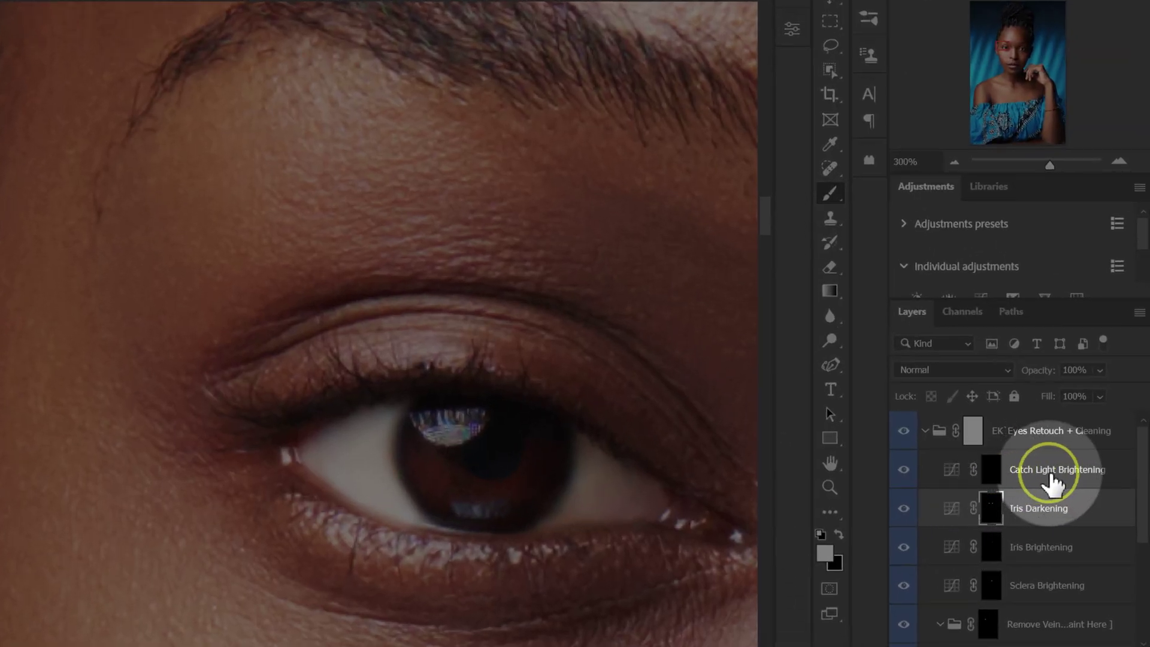
Paint white over the upper and lower light reflections in both eyes on the Catch Light Brightening layer's mask
{"action": "left_click", "coordinate": [991, 473]}
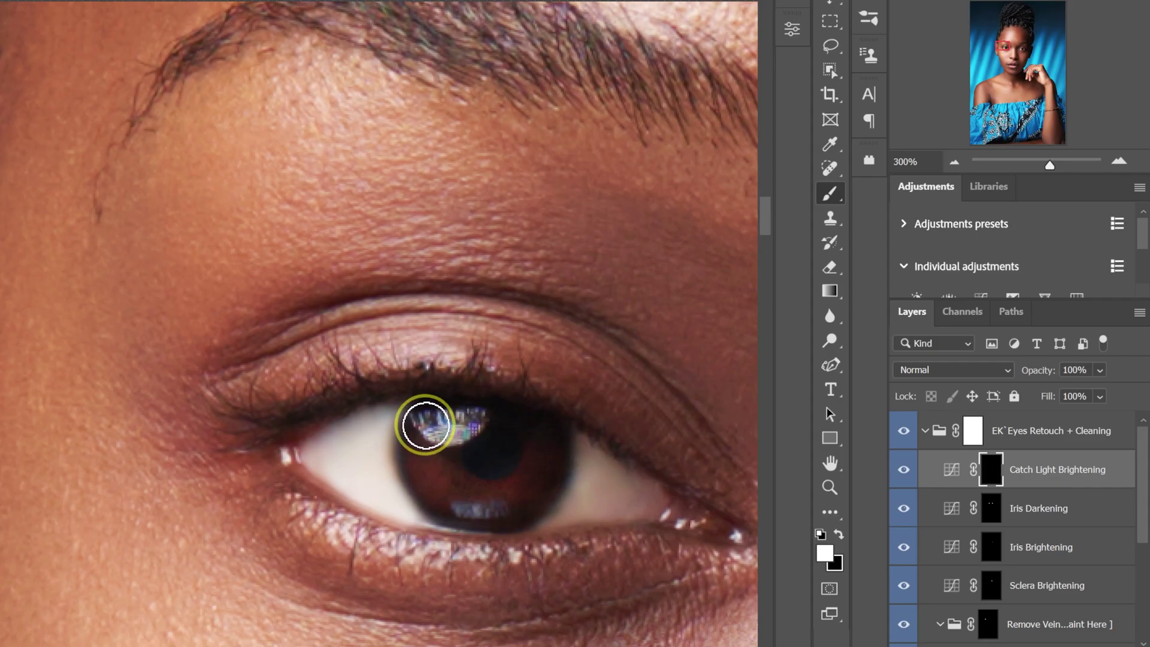
{"action": "mouse_move", "coordinate": [425, 425]}
{"action": "left_mouse_down"}
{"action": "mouse_move", "coordinate": [470, 423]}
{"action": "mouse_move", "coordinate": [451, 428]}
{"action": "left_mouse_up"}
{"action": "left_click", "coordinate": [487, 495]}
{"action": "left_click", "coordinate": [1042, 120]}
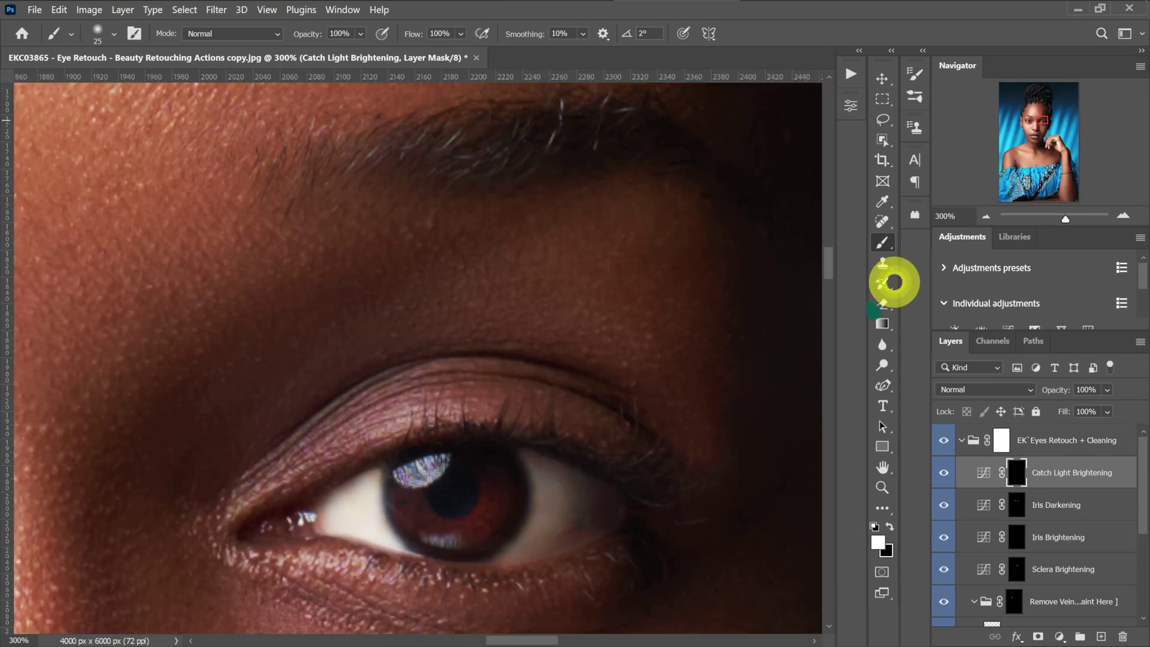
{"action": "left_click_drag", "start_coordinate": [406, 475], "coordinate": [433, 468]}
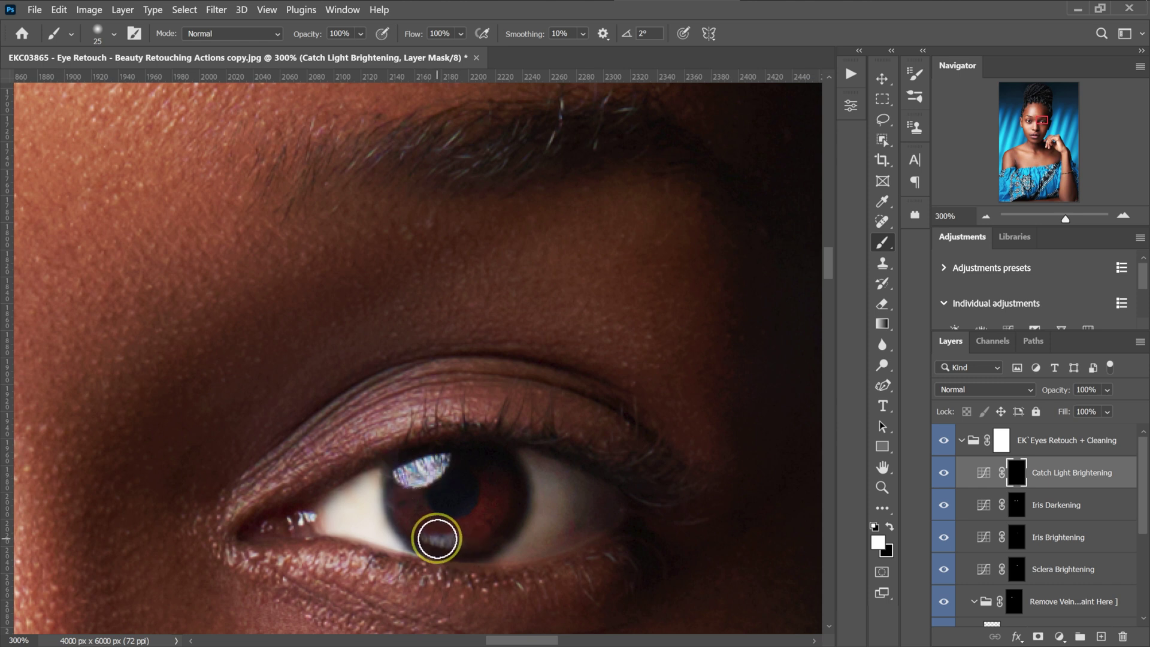
{"action": "left_click", "coordinate": [448, 539]}
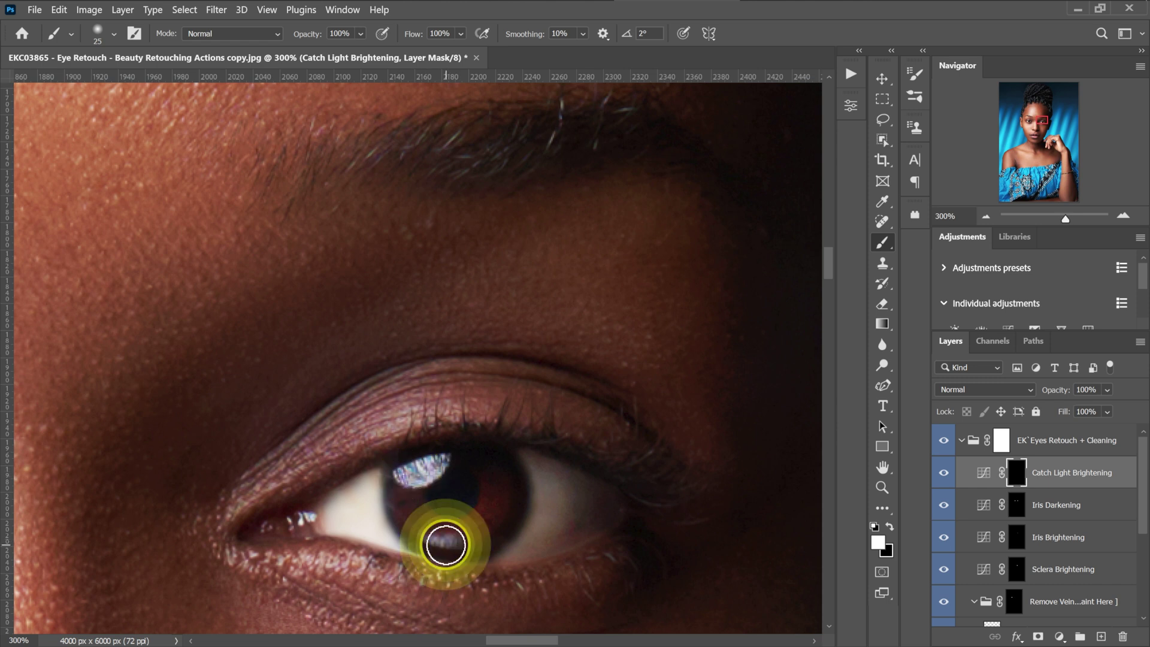
Collapse the EK`Eyes Retouch + Cleaning group and toggle its visibility to compare before and after, on the full image and close up
{"action": "left_click", "coordinate": [961, 442]}
{"action": "key", "text": "x"}
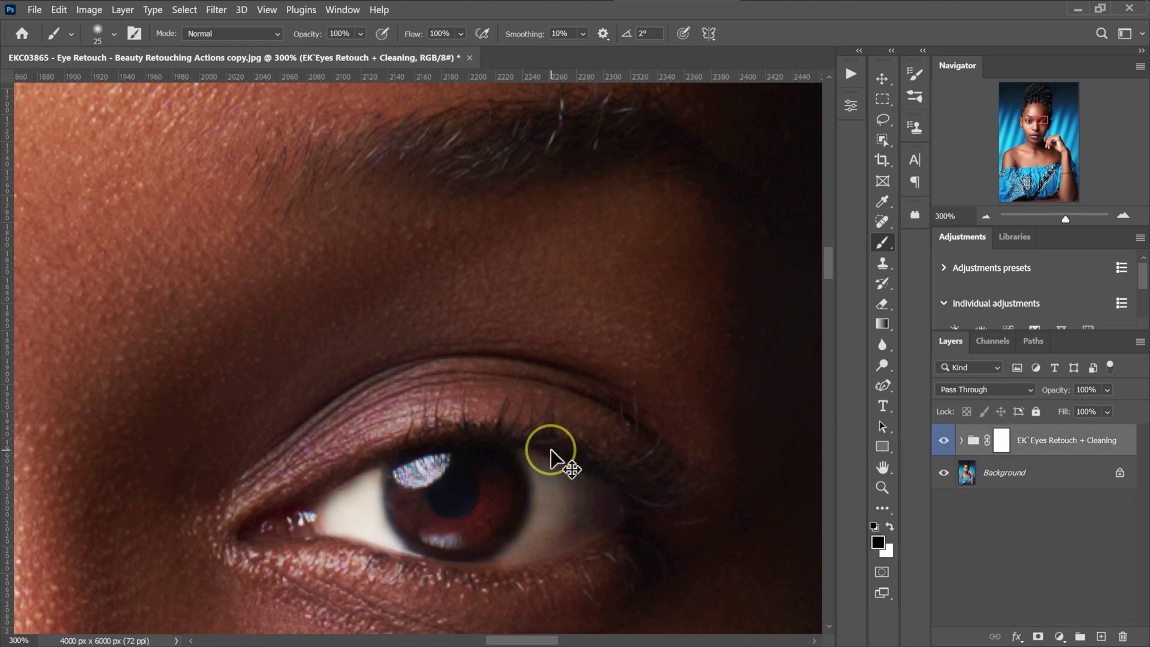
{"action": "key", "text": "ctrl+0"}
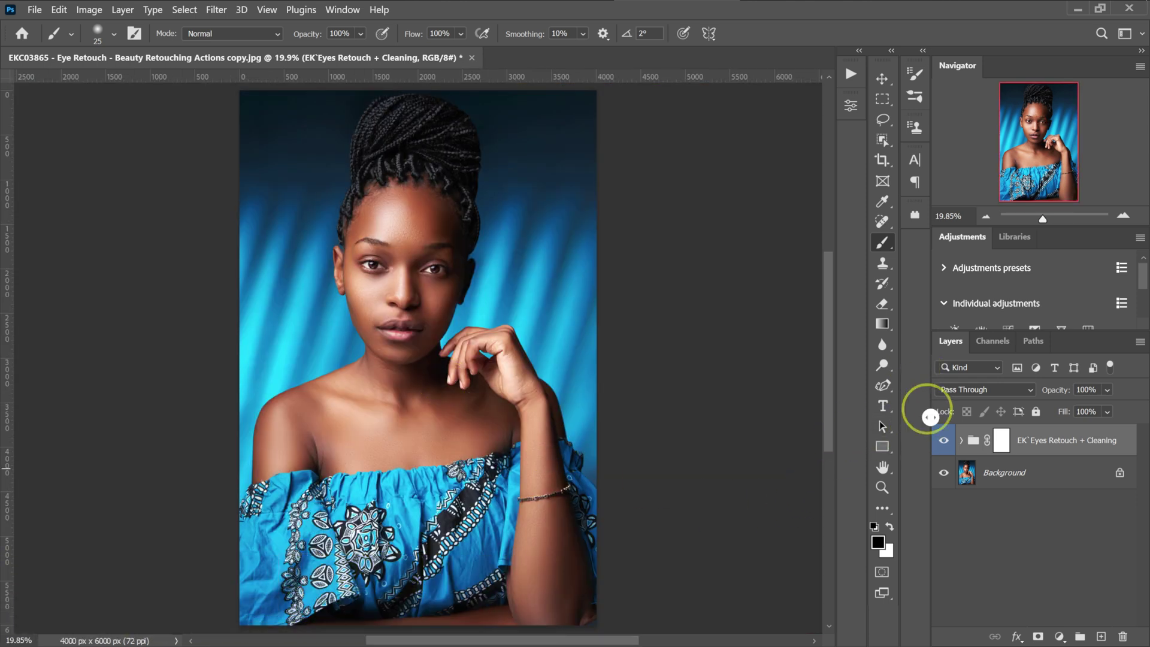
{"action": "left_click", "coordinate": [944, 442]}
{"action": "left_click", "coordinate": [944, 441]}
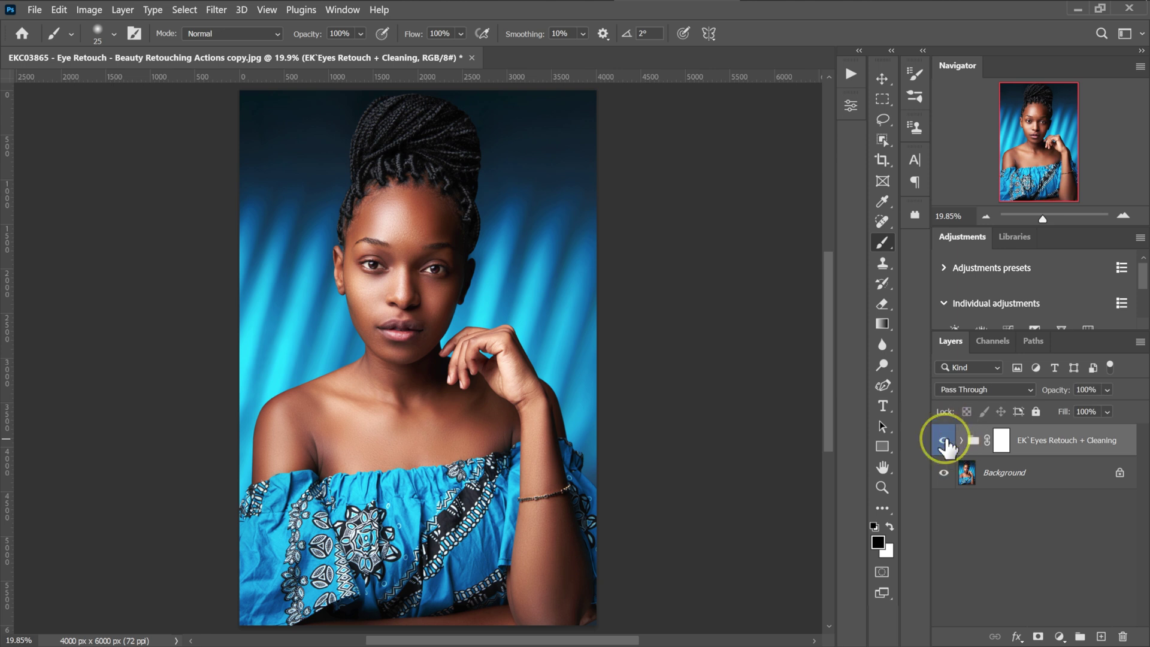
{"action": "scroll", "coordinate": [576, 342], "scroll_direction": "up", "scroll_amount": 3}
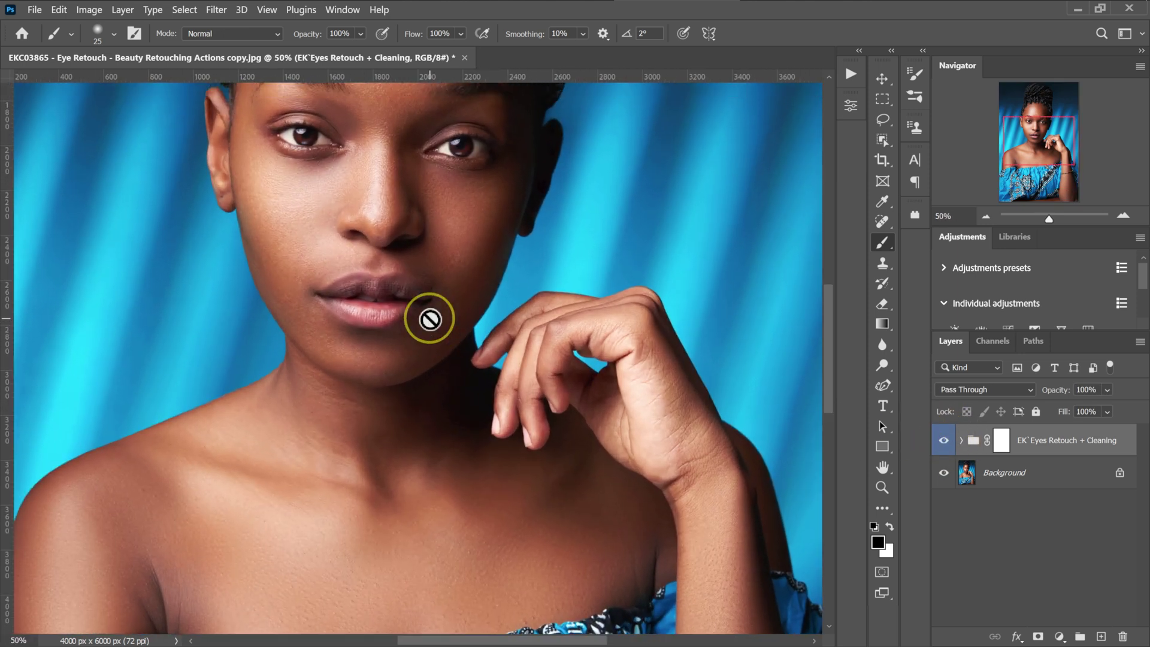
{"action": "scroll", "coordinate": [430, 319], "scroll_direction": "up", "scroll_amount": 2}
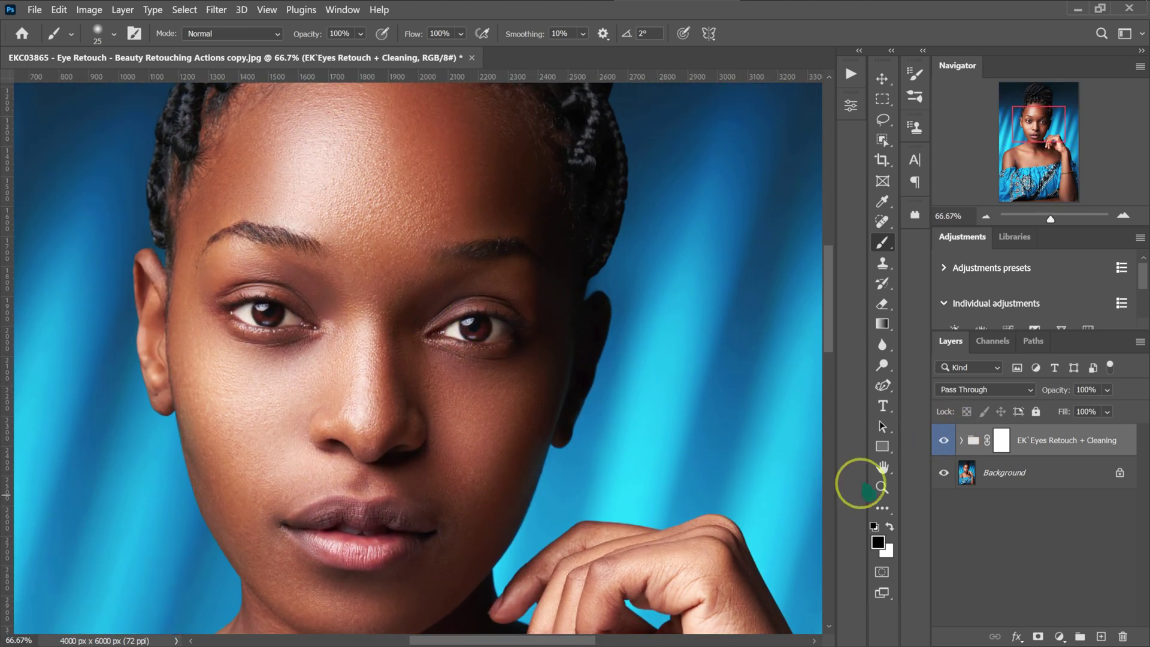
{"action": "left_click", "coordinate": [944, 443]}
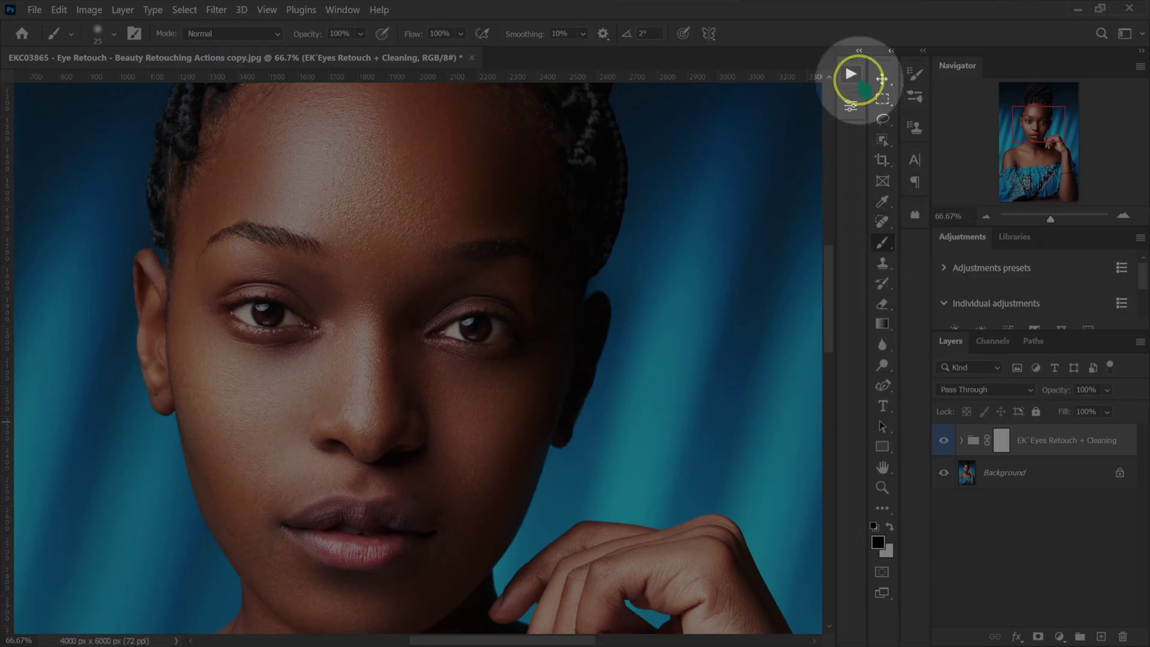
Run the EK`Teeth & Eye Whitening action from the retouching actions set
{"action": "left_click", "coordinate": [851, 74]}
{"action": "scroll", "coordinate": [683, 311], "scroll_direction": "up", "scroll_amount": 6}
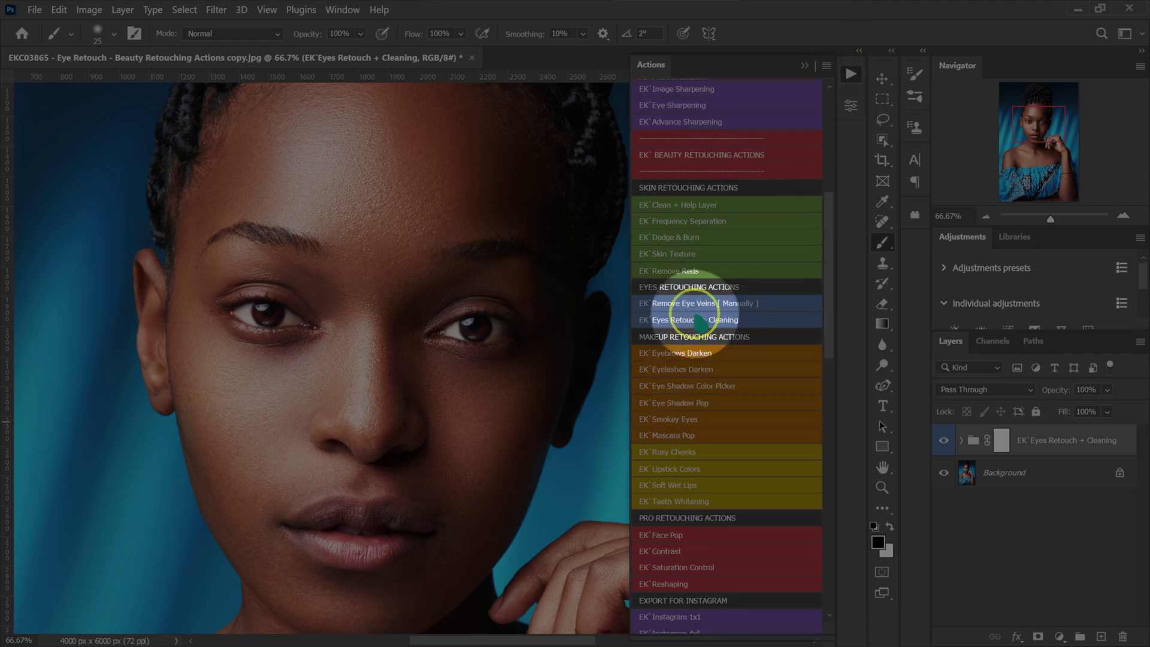
{"action": "scroll", "coordinate": [700, 324], "scroll_direction": "up", "scroll_amount": 1}
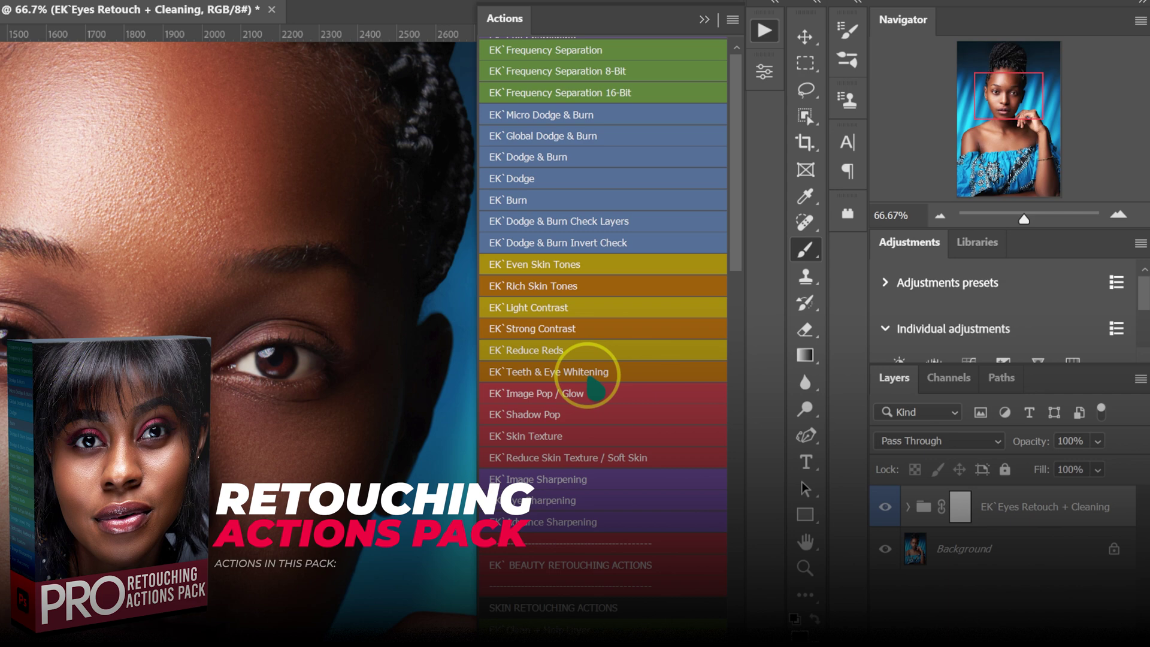
{"action": "left_click", "coordinate": [586, 374]}
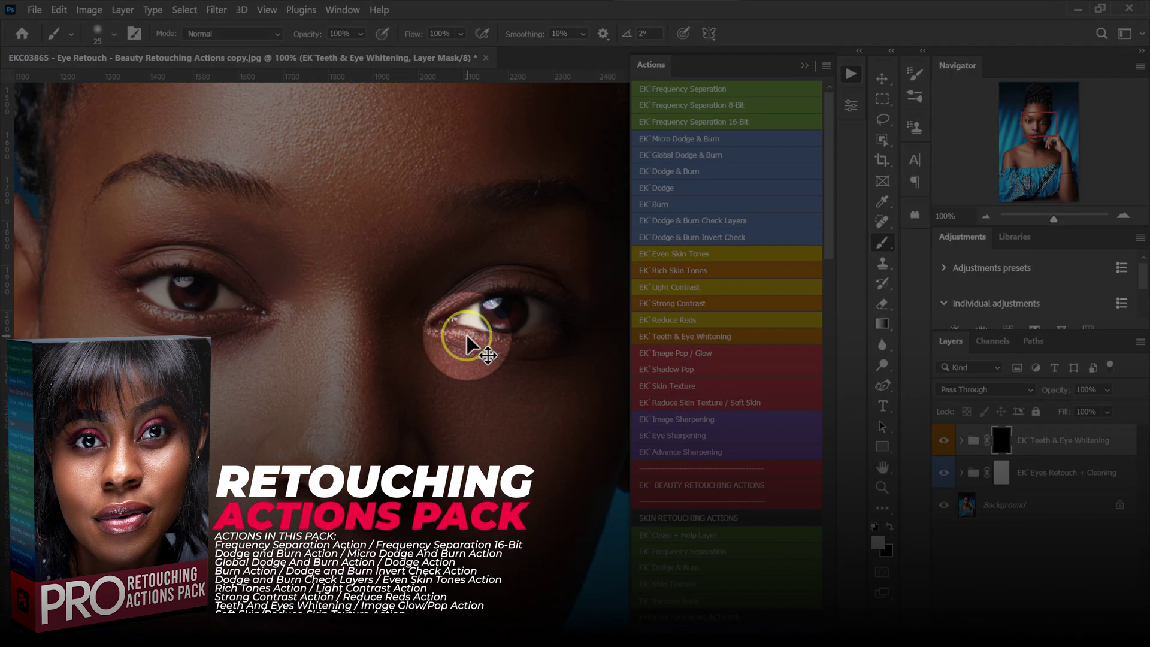
Paint white over the sclera of both eyes on the EK`Teeth & Eye Whitening group's mask with a 25 px brush
{"action": "key", "text": "ctrl+plus"}
{"action": "left_click_drag", "start_coordinate": [1044, 123], "coordinate": [1030, 119]}
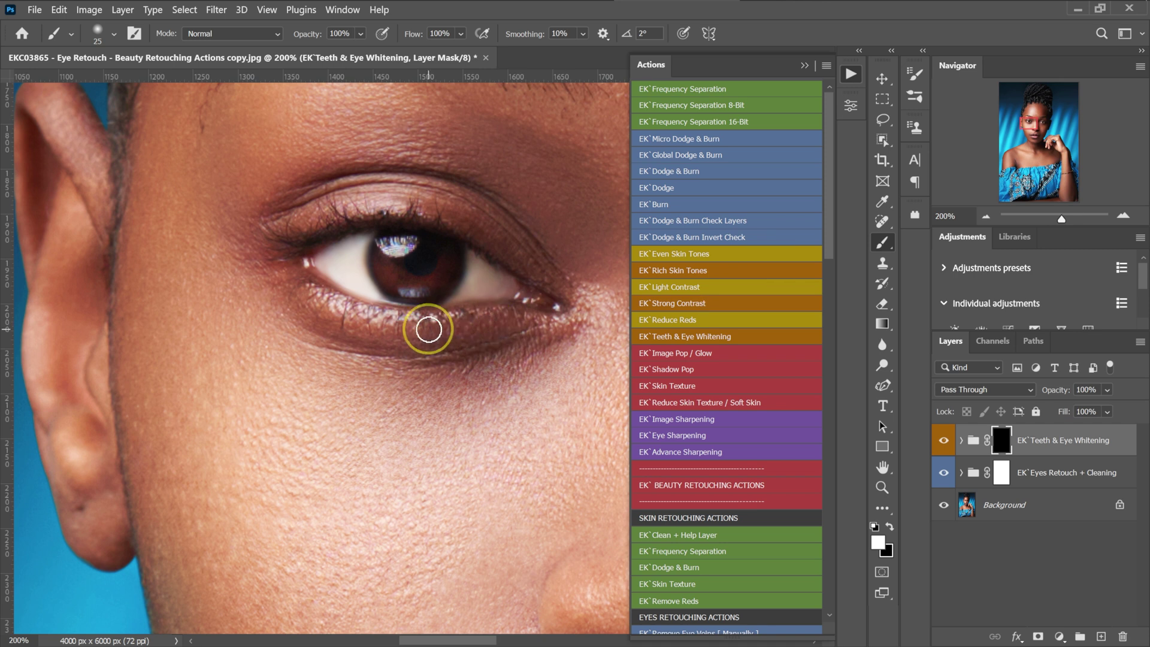
{"action": "left_click_drag", "start_coordinate": [352, 277], "coordinate": [357, 277]}
{"action": "mouse_move", "coordinate": [362, 249]}
{"action": "left_mouse_down"}
{"action": "mouse_move", "coordinate": [318, 260]}
{"action": "mouse_move", "coordinate": [365, 288]}
{"action": "mouse_move", "coordinate": [514, 289]}
{"action": "mouse_move", "coordinate": [474, 264]}
{"action": "mouse_move", "coordinate": [450, 295]}
{"action": "mouse_move", "coordinate": [511, 289]}
{"action": "left_mouse_up"}
{"action": "left_click", "coordinate": [1047, 122]}
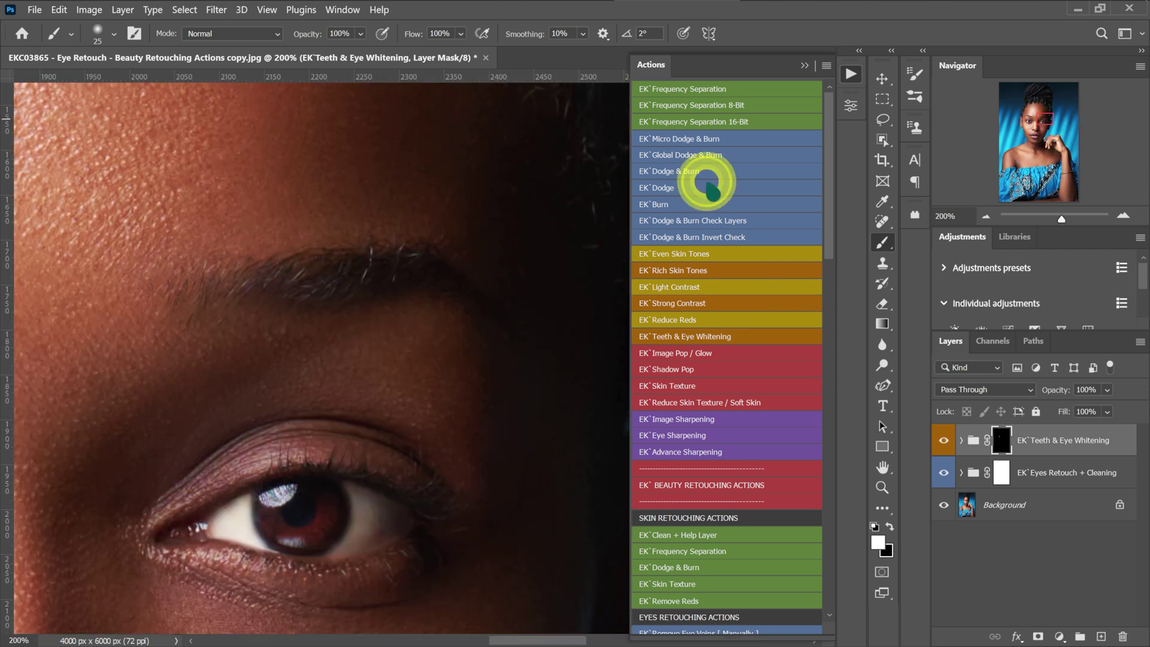
{"action": "scroll", "coordinate": [289, 542], "scroll_direction": "down", "scroll_amount": 3}
{"action": "mouse_move", "coordinate": [215, 491]}
{"action": "left_mouse_down"}
{"action": "mouse_move", "coordinate": [245, 465]}
{"action": "mouse_move", "coordinate": [234, 488]}
{"action": "mouse_move", "coordinate": [354, 452]}
{"action": "mouse_move", "coordinate": [398, 483]}
{"action": "left_mouse_up"}
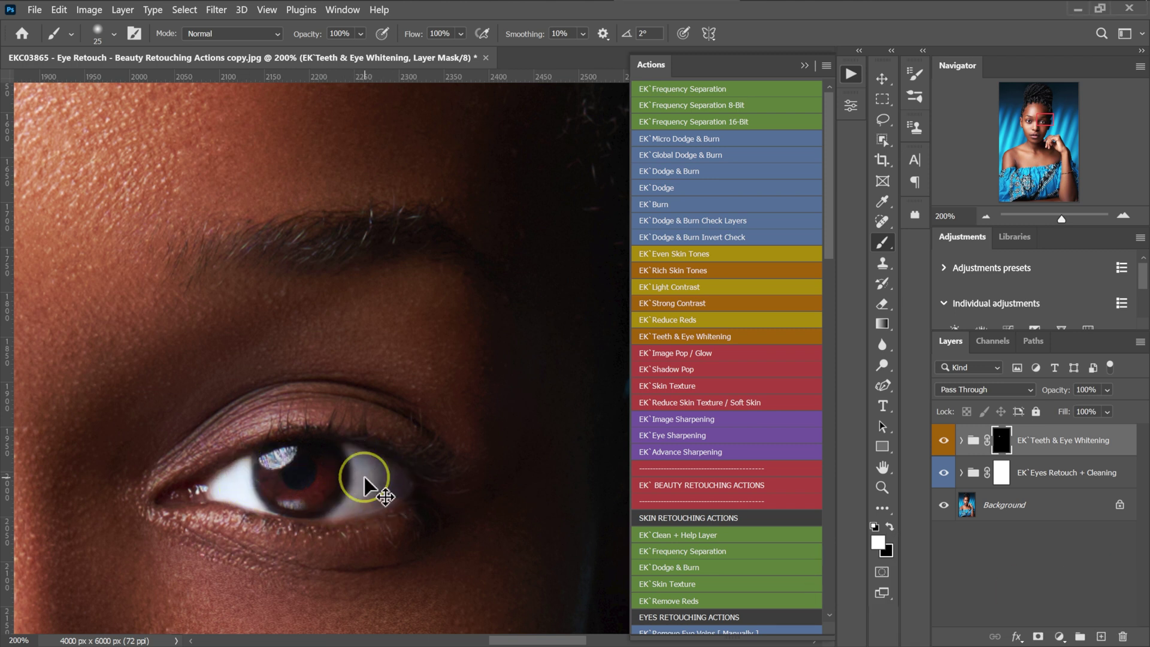
Toggle between the Background alone and all retouching groups to compare before and after, on the full image and closer on the face
{"action": "key", "text": "ctrl+0"}
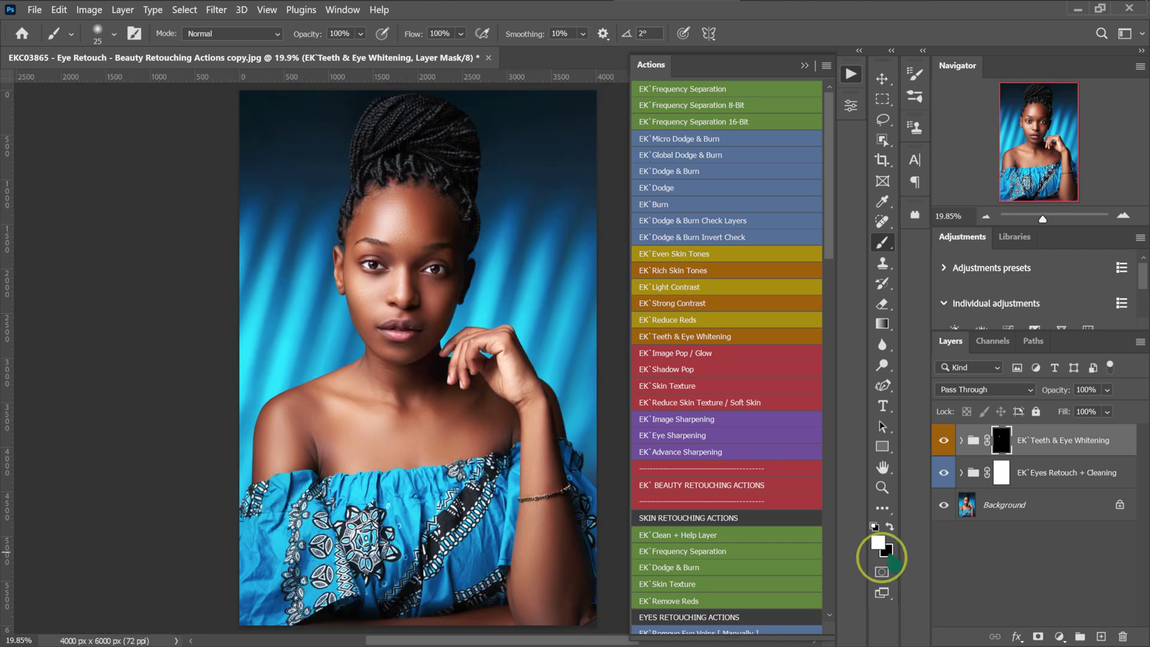
{"action": "left_click", "coordinate": [944, 506], "text": "alt"}
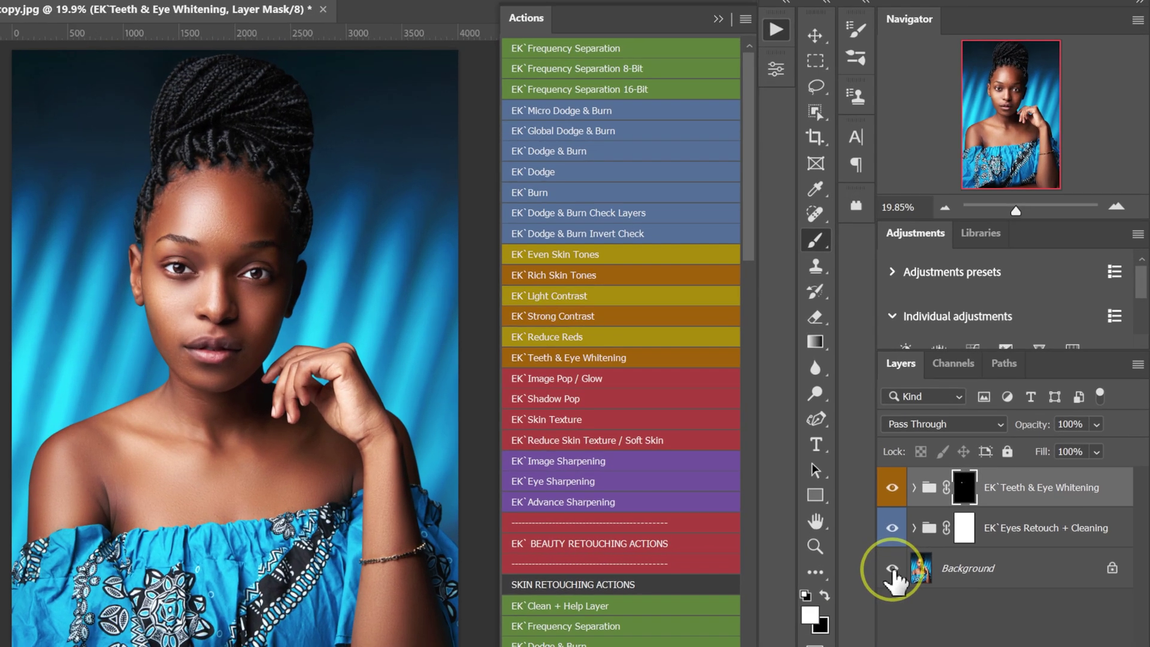
{"action": "left_click", "coordinate": [892, 569], "text": "alt"}
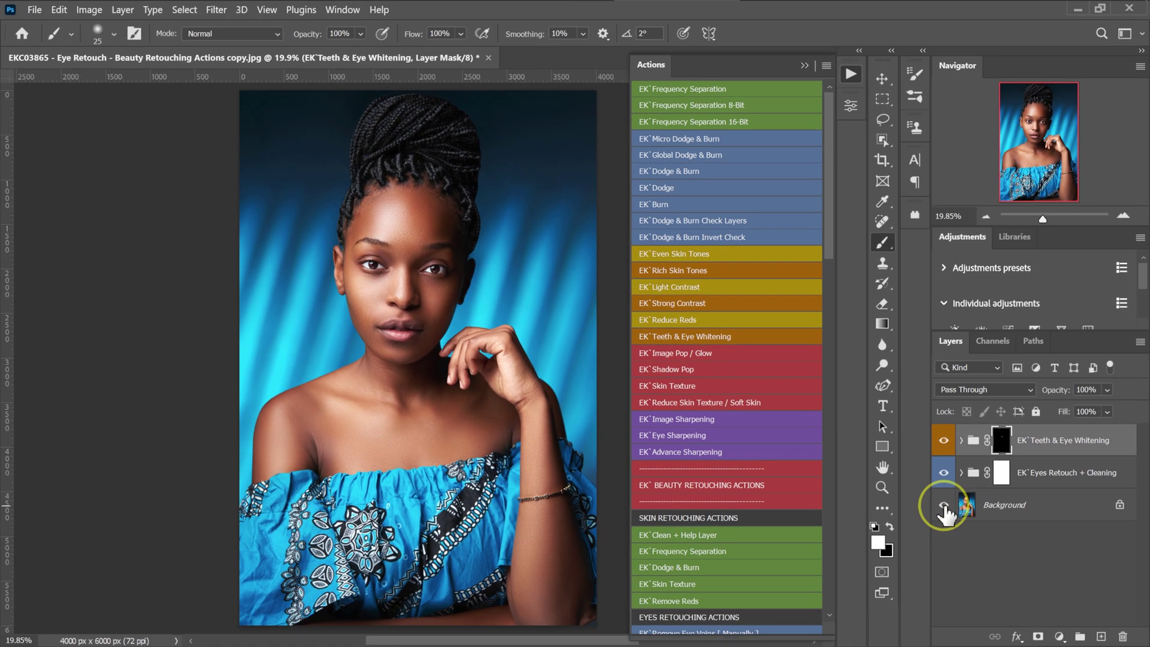
{"action": "scroll", "coordinate": [475, 321], "scroll_direction": "up", "scroll_amount": 2}
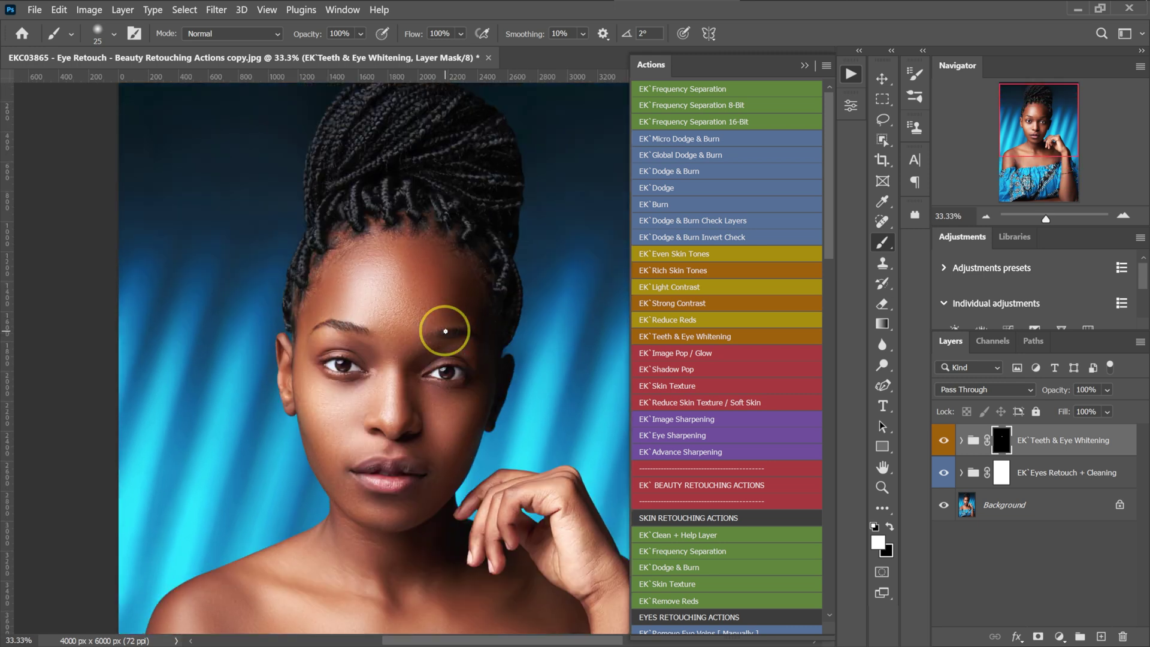
{"action": "left_click", "coordinate": [944, 506], "text": "alt"}
{"action": "left_click", "coordinate": [944, 506], "text": "alt"}
{"action": "left_click", "coordinate": [944, 506], "text": "alt"}
{"action": "left_click", "coordinate": [944, 507], "text": "alt"}
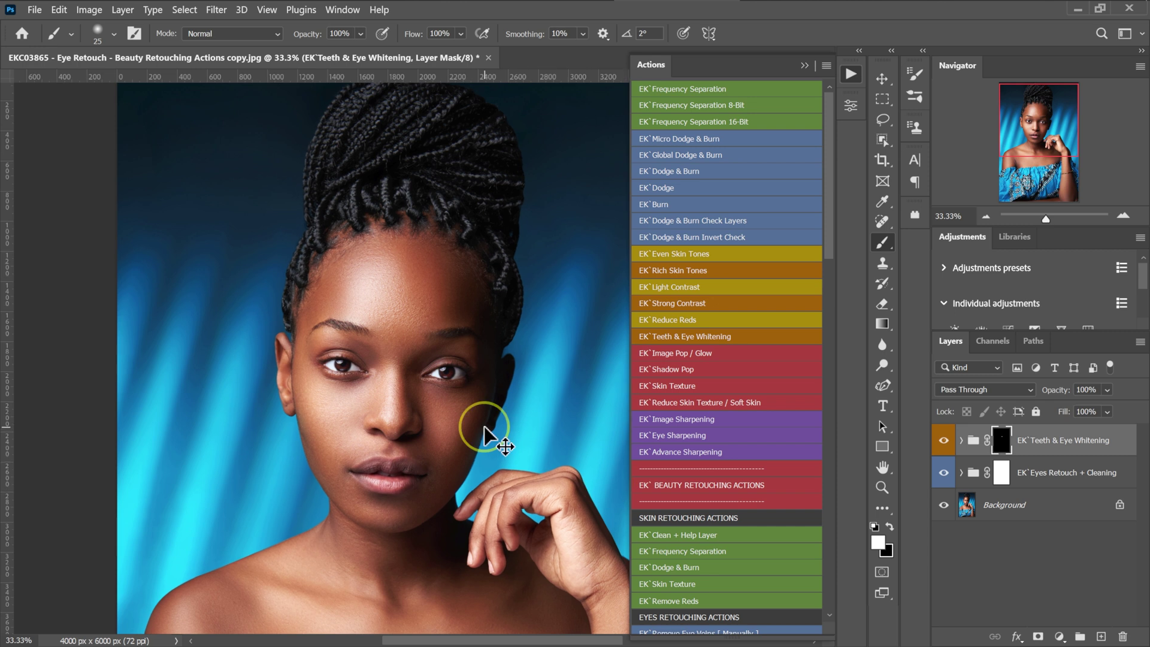
{"action": "scroll", "coordinate": [488, 442], "scroll_direction": "up", "scroll_amount": 1}
{"action": "scroll", "coordinate": [490, 399], "scroll_direction": "down", "scroll_amount": 2}
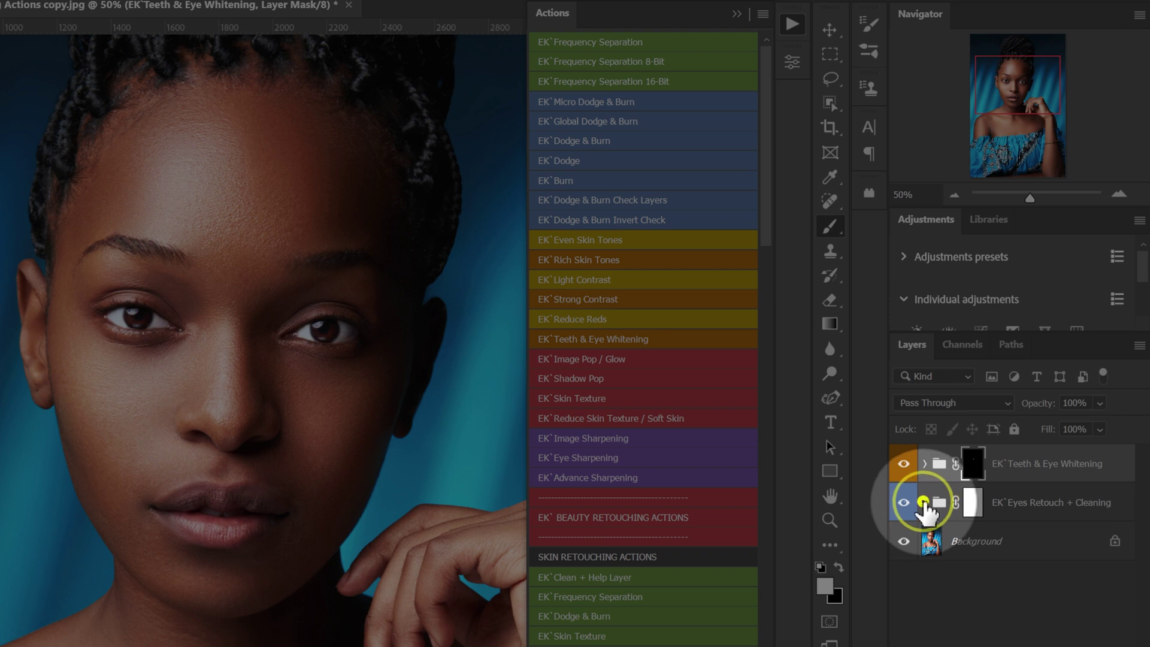
Expand the EK`Eyes Retouch + Cleaning group and set the opacity of its Remove Veins [ Paint Here ] subgroup to 60%
{"action": "left_click", "coordinate": [923, 502]}
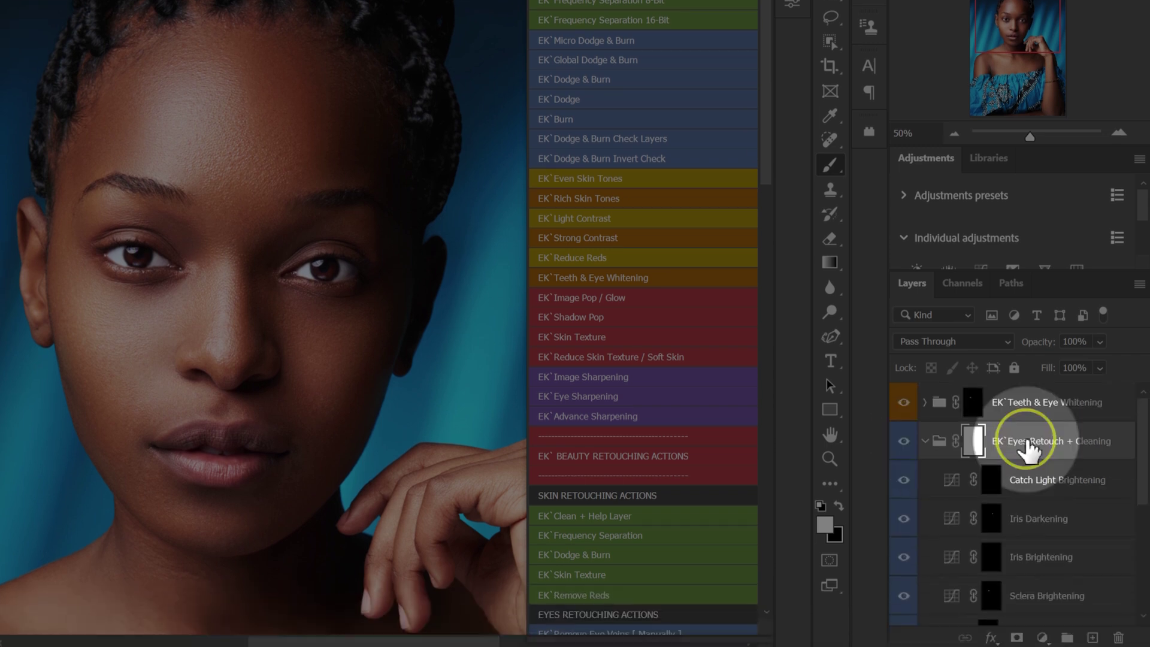
{"action": "scroll", "coordinate": [1027, 502], "scroll_direction": "down", "scroll_amount": 2}
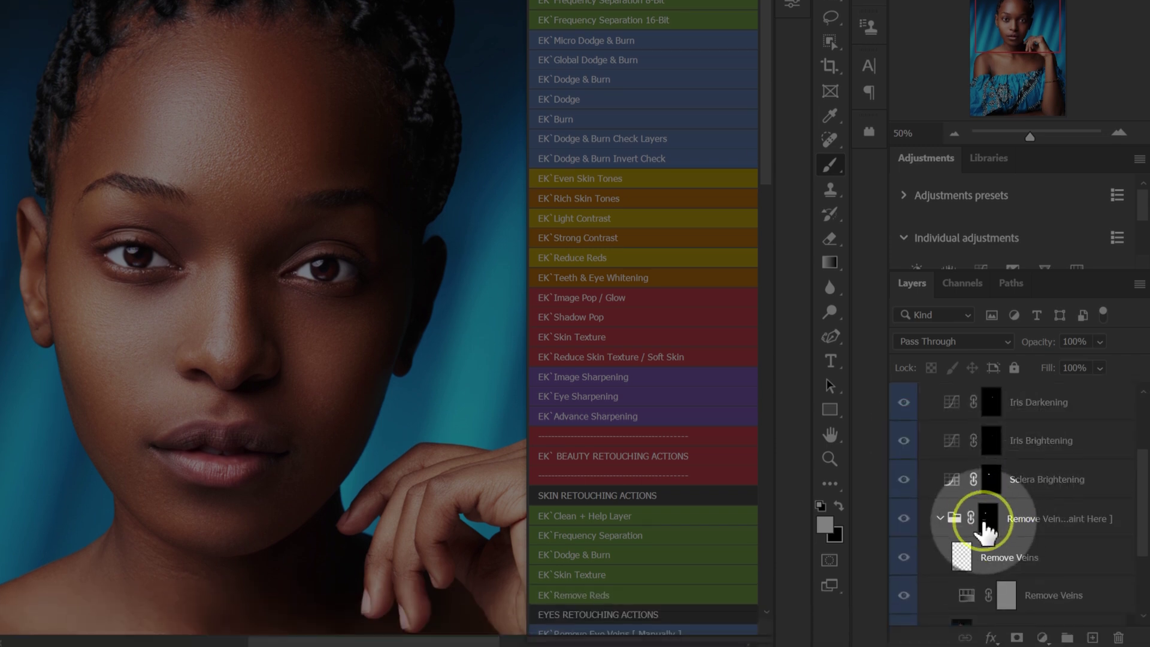
{"action": "left_click", "coordinate": [985, 527]}
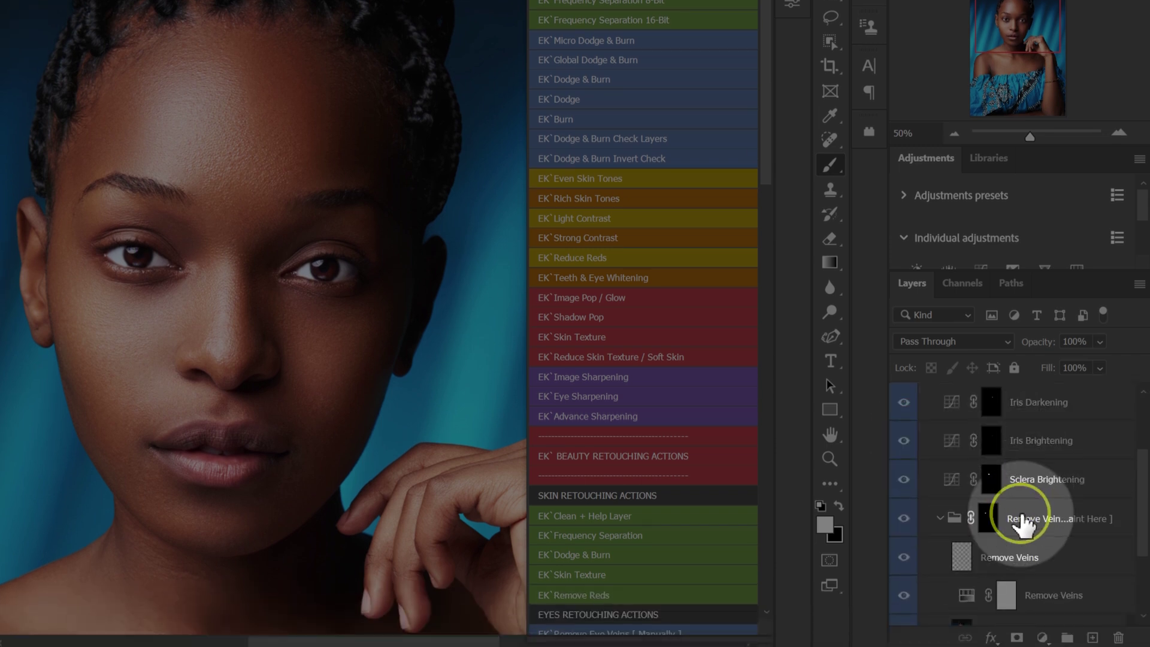
{"action": "left_click", "coordinate": [1100, 342]}
{"action": "left_click_drag", "start_coordinate": [1138, 362], "coordinate": [1092, 364]}
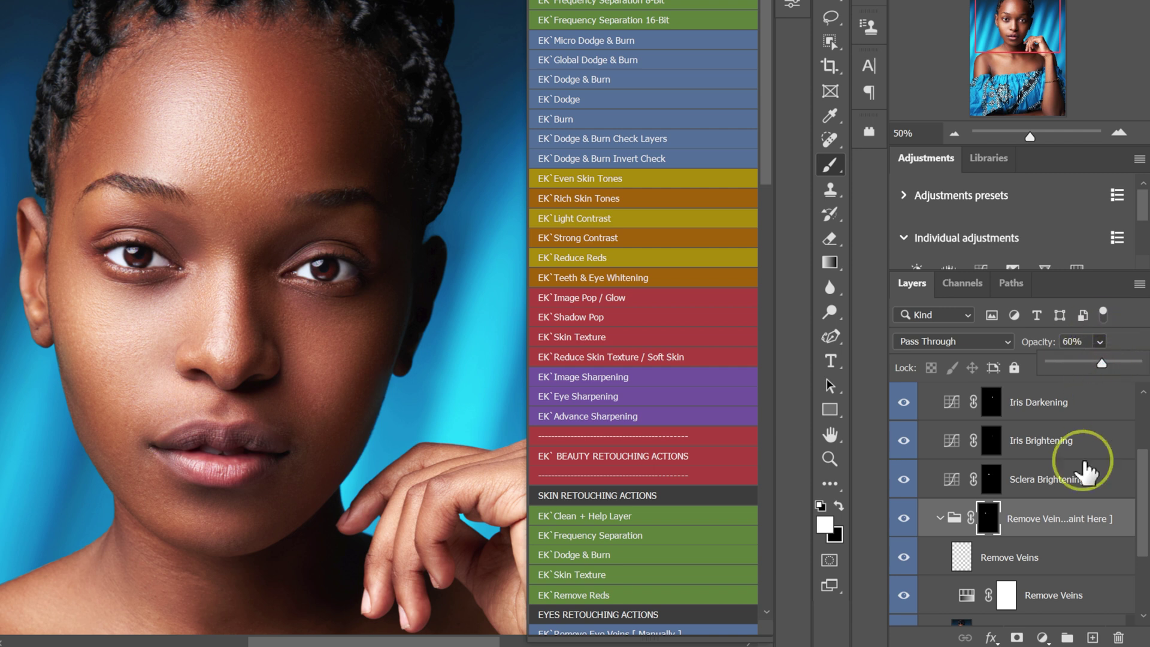
Set the Sclera Brightening layer's opacity to 50% and collapse the EK`Eyes Retouch + Cleaning group
{"action": "left_click", "coordinate": [1052, 482]}
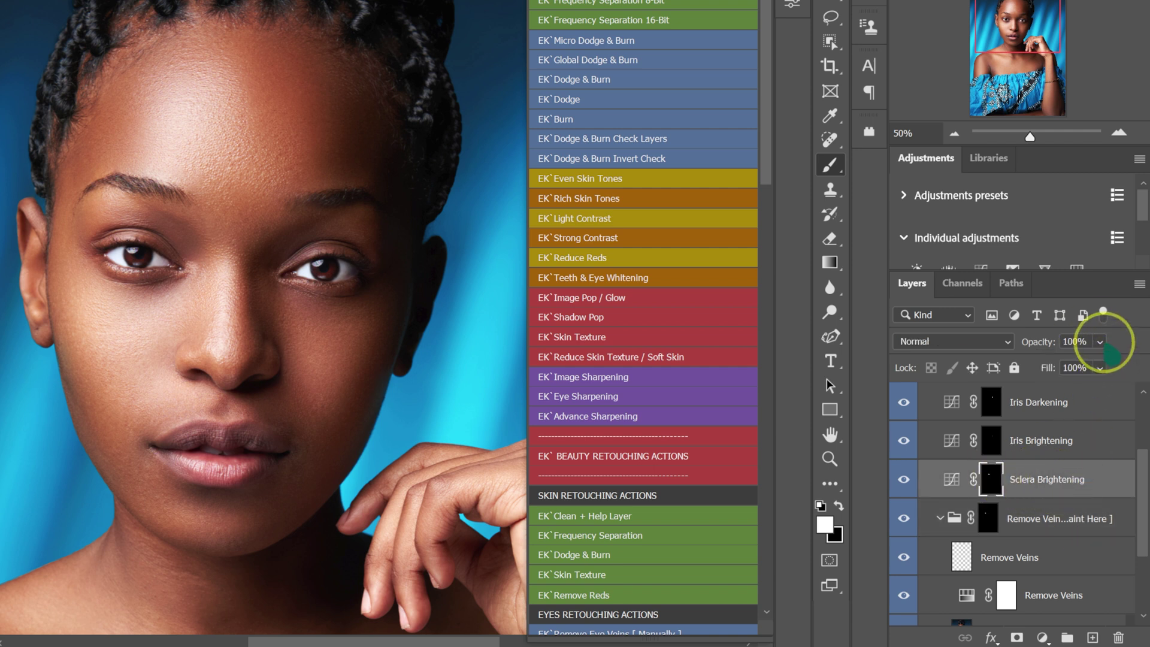
{"action": "left_click", "coordinate": [1100, 341]}
{"action": "left_click_drag", "start_coordinate": [1138, 362], "coordinate": [1092, 363]}
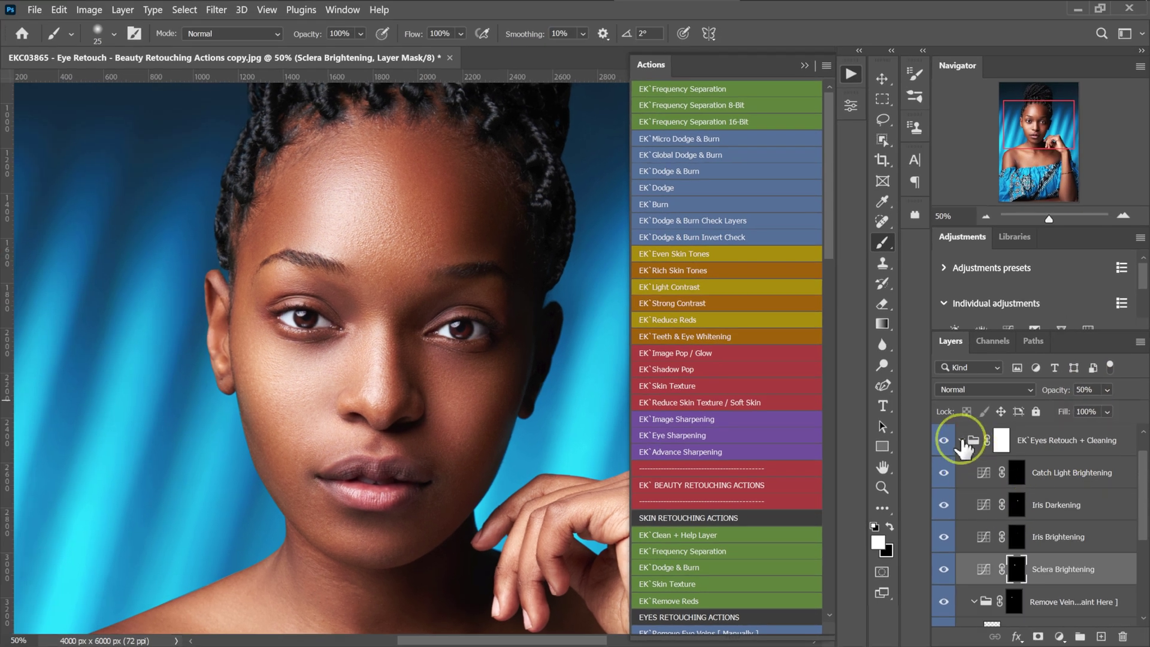
{"action": "left_click", "coordinate": [961, 442]}
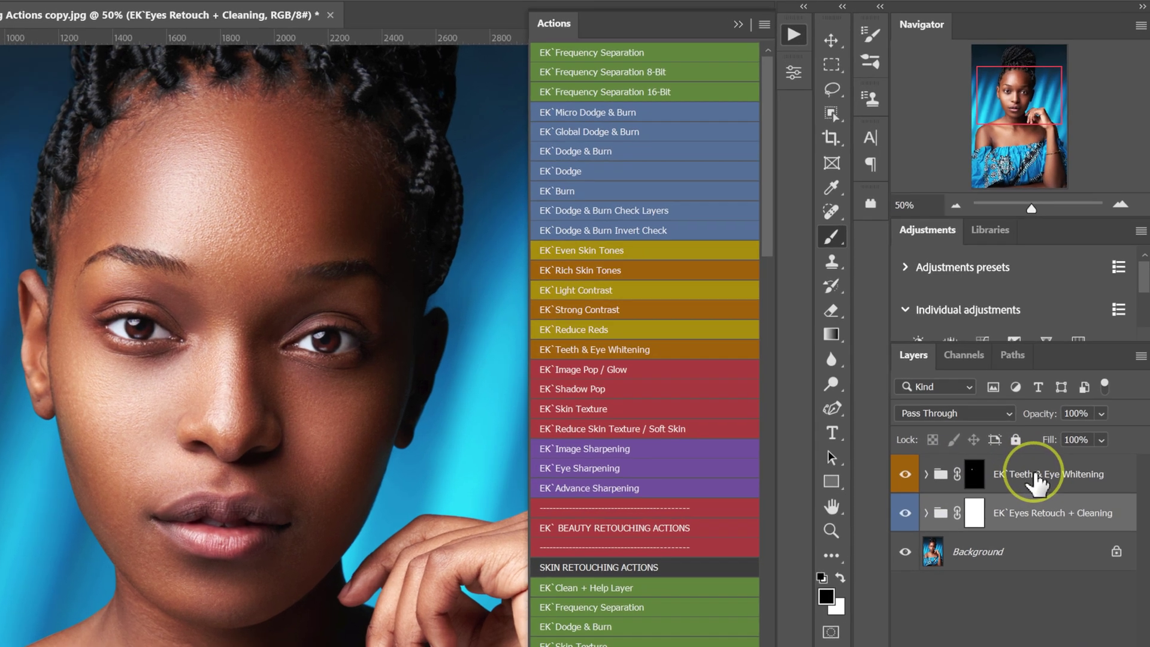
Set the EK`Teeth & Eye Whitening group's opacity to 70%
{"action": "left_click", "coordinate": [1034, 476]}
{"action": "key", "text": "x"}
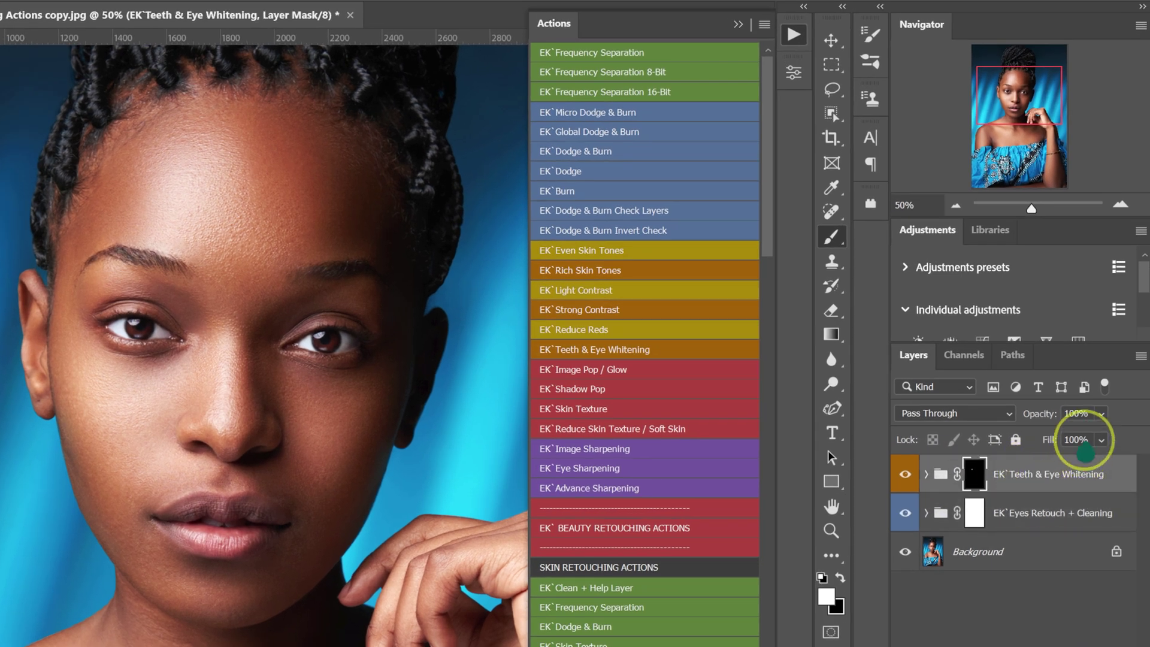
{"action": "left_click", "coordinate": [1101, 414]}
{"action": "left_click_drag", "start_coordinate": [1140, 435], "coordinate": [1108, 439]}
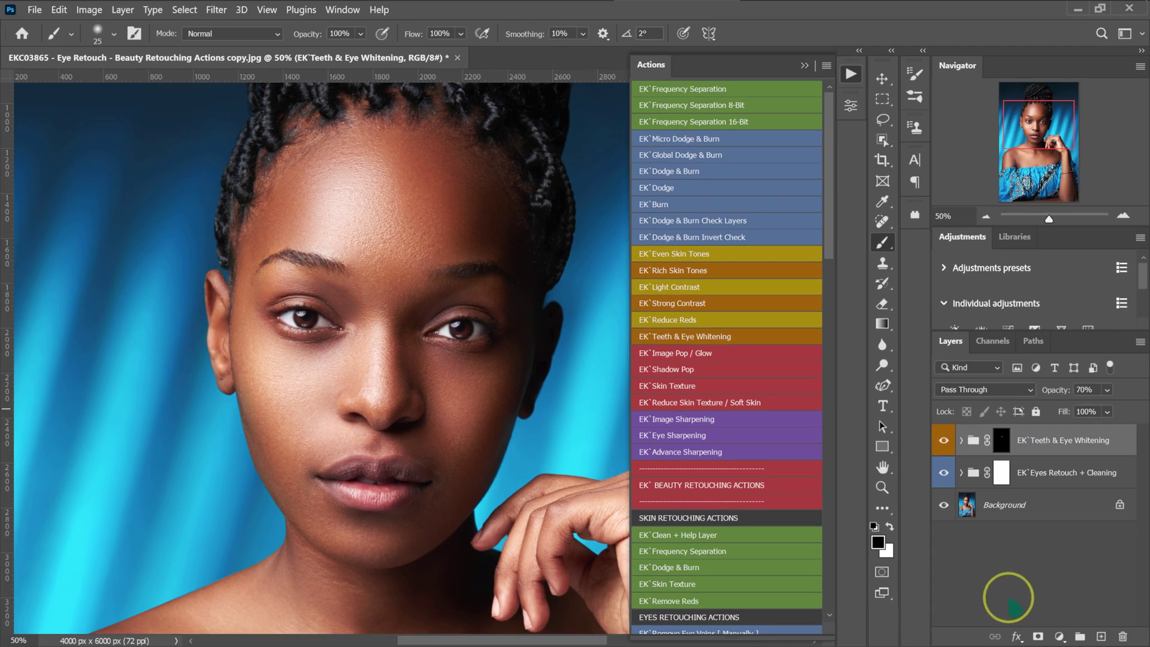
Compare the finished retouch with the original Background on the full image and zoomed in on the portrait
{"action": "key", "text": "ctrl+0"}
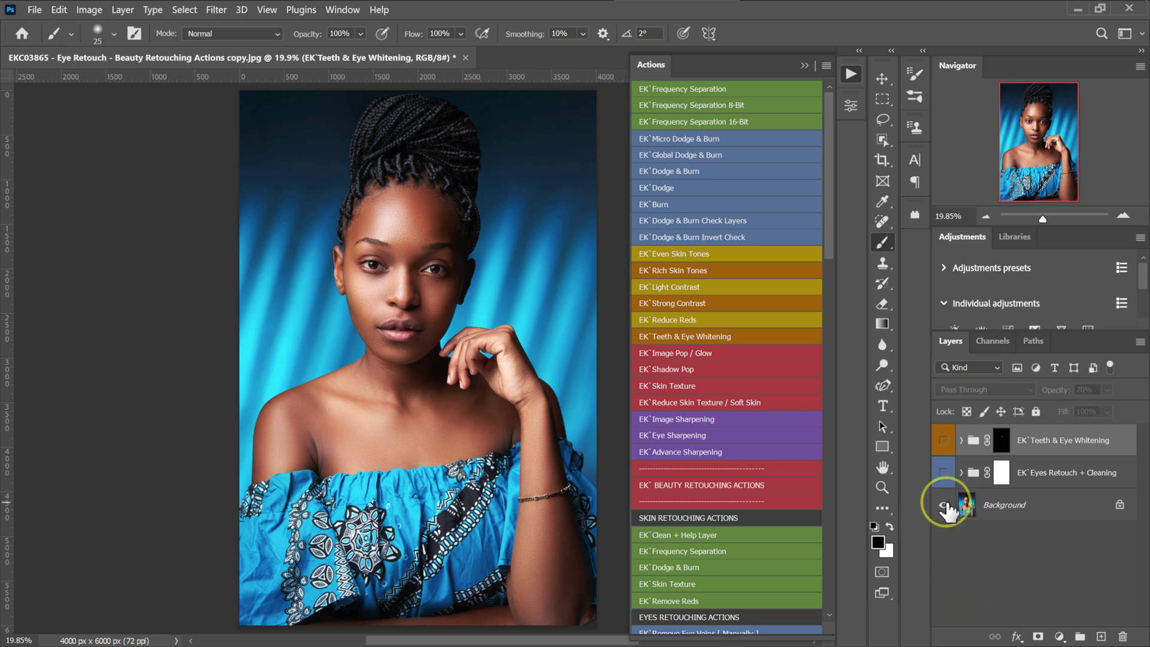
{"action": "key", "text": "ctrl+equal"}
{"action": "key", "text": "ctrl+equal"}
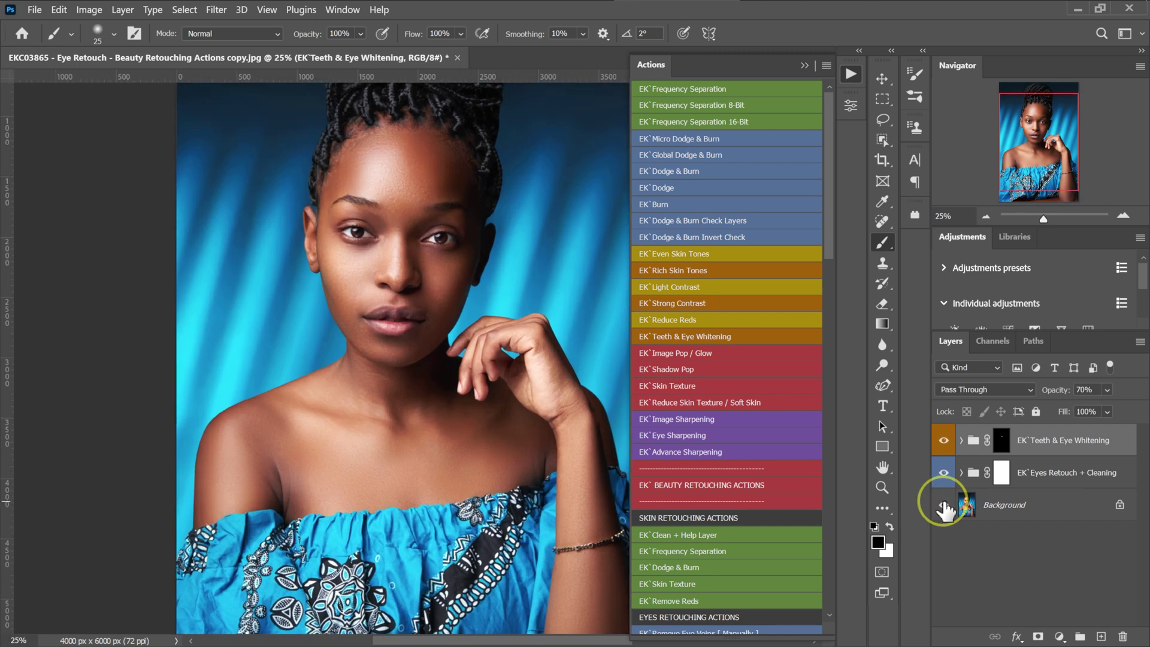